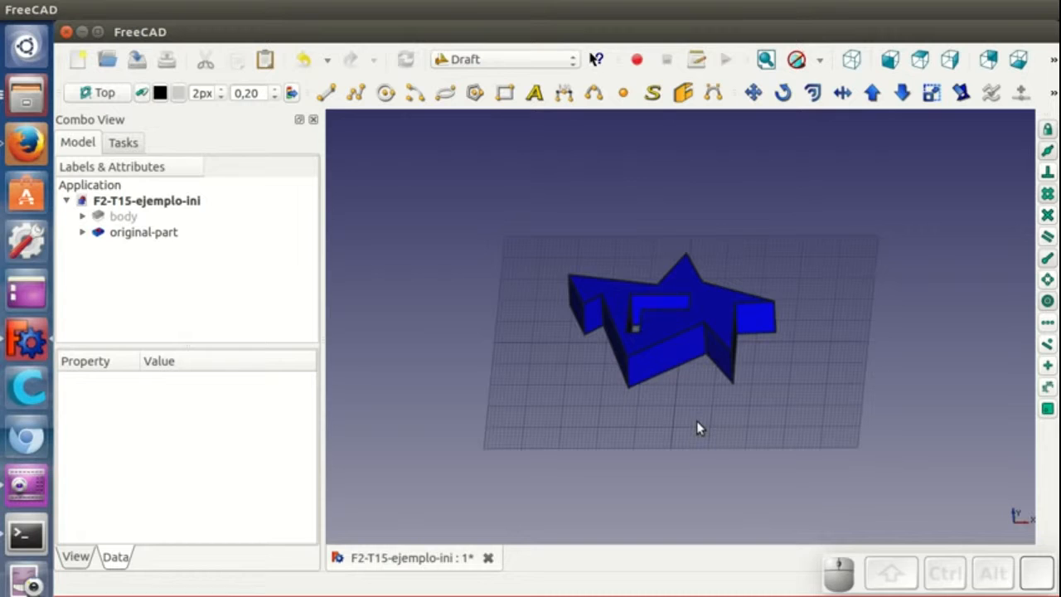
pyautogui.scroll(1, 696, 426)
pyautogui.scroll(1, 696, 427)
pyautogui.moveTo(696, 422); pyautogui.dragTo(719, 435, button='middle')
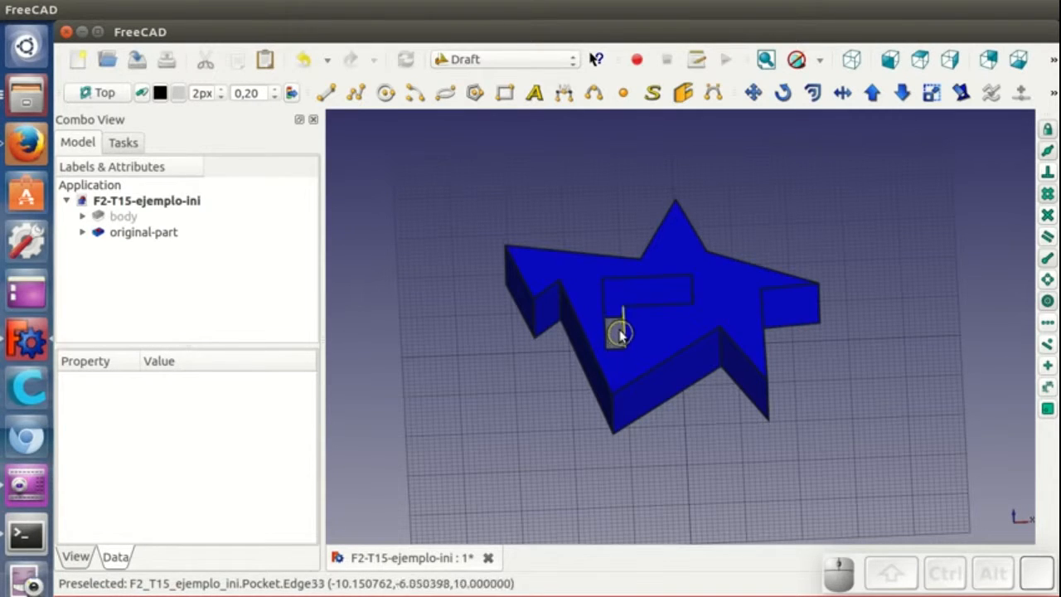
pyautogui.moveTo(779, 421); pyautogui.dragTo(609, 395, button='middle')
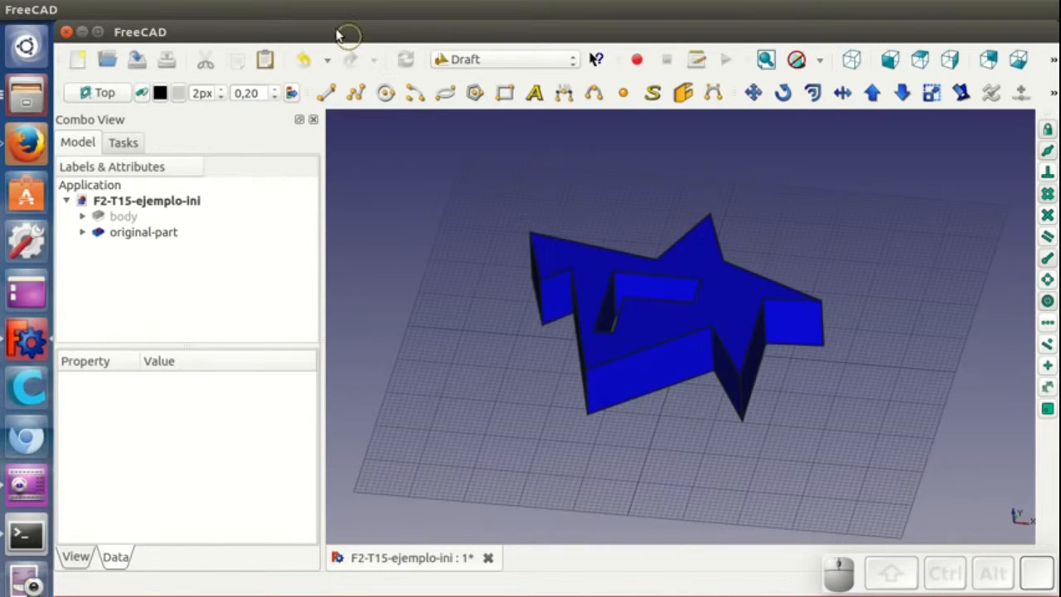
# - Open the scene inspector and close it
pyautogui.click(174, 9)
pyautogui.click(191, 74)
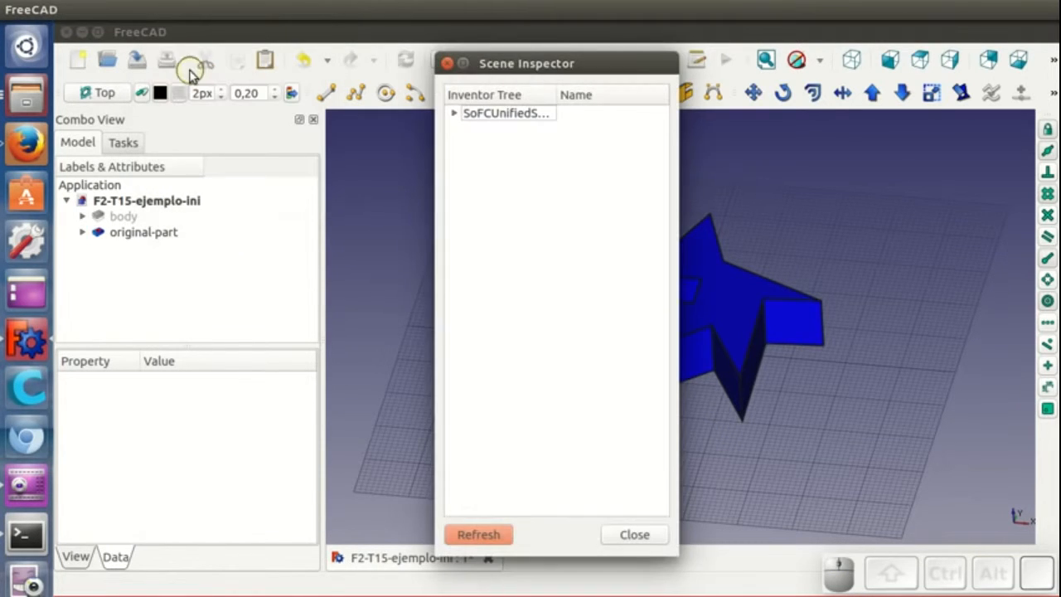
pyautogui.click(635, 534)
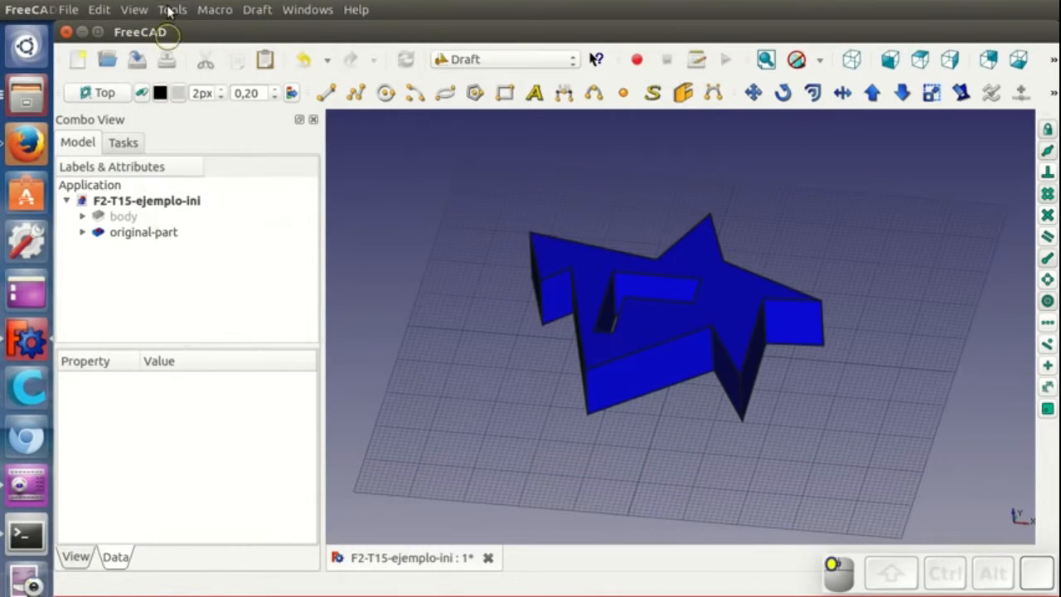
# - Open the document's dependency graph and close it
pyautogui.click(173, 10)
pyautogui.click(203, 93)
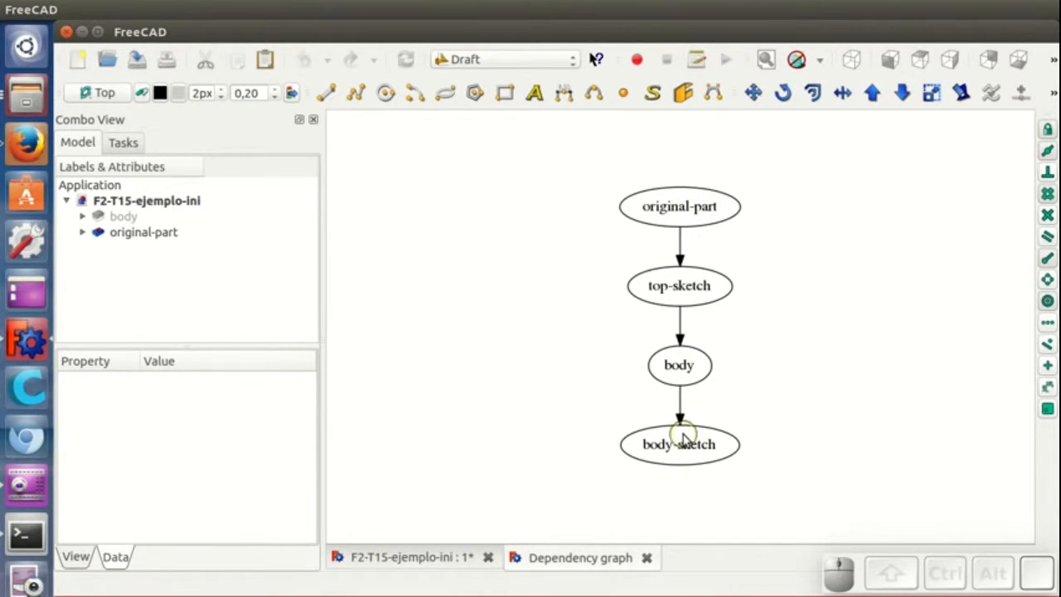
pyautogui.click(647, 558)
# - Copy original-part and paste it, including its dependent objects in the copy
pyautogui.moveTo(670, 429)
pyautogui.mouseDown(button='middle')
pyautogui.moveTo(701, 439)
pyautogui.moveTo(675, 429)
pyautogui.mouseUp(button='middle')
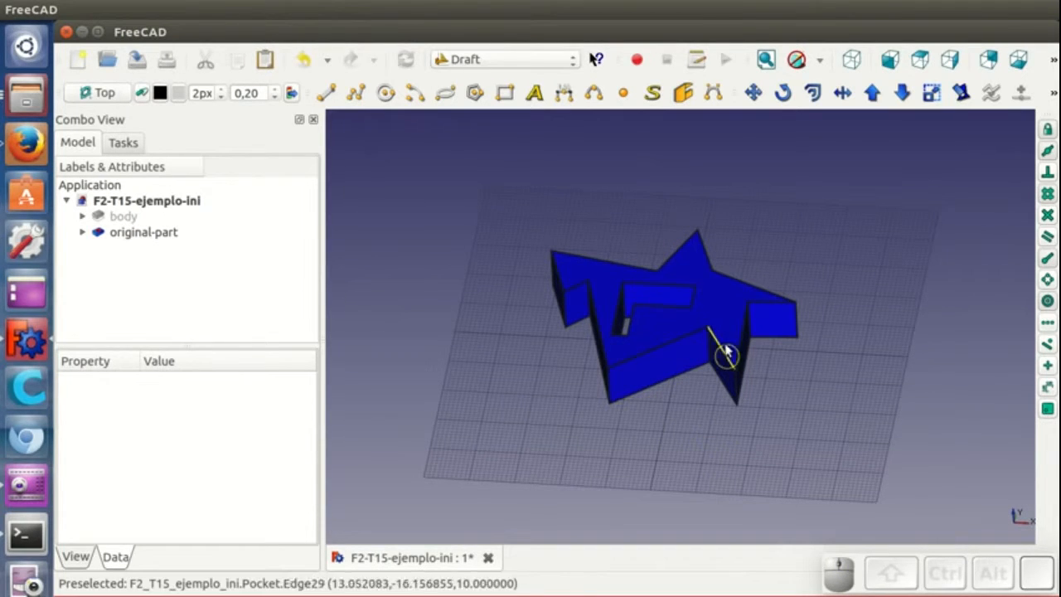
pyautogui.click(715, 306)
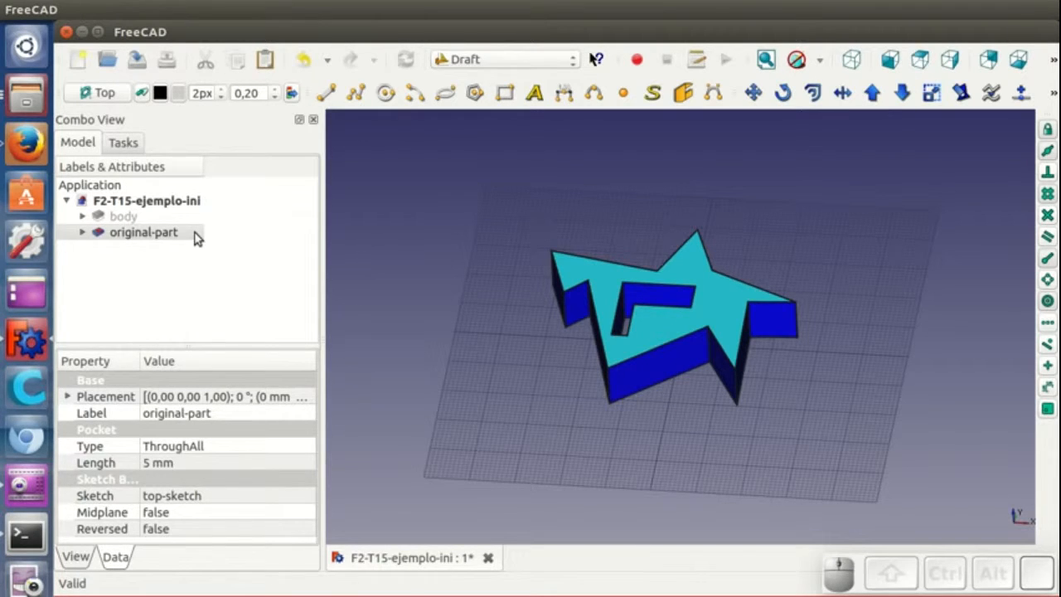
pyautogui.click(236, 60)
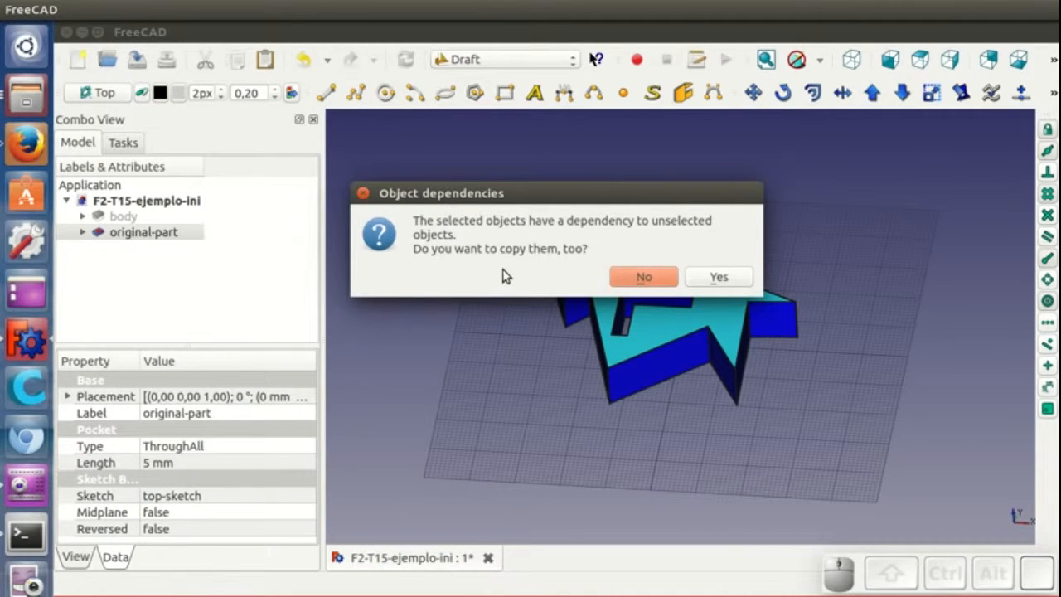
pyautogui.click(719, 279)
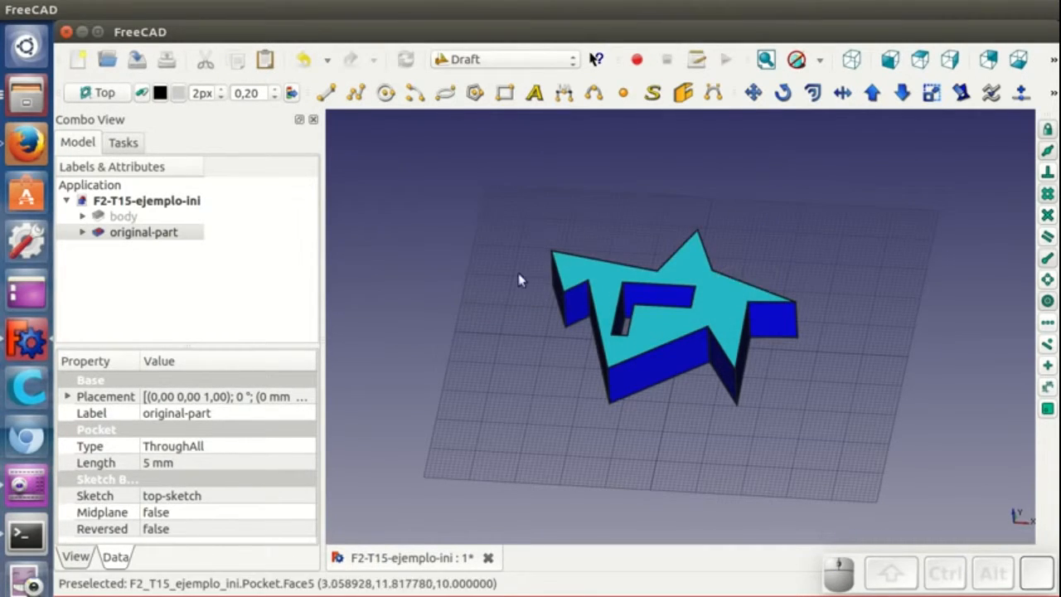
pyautogui.click(266, 59)
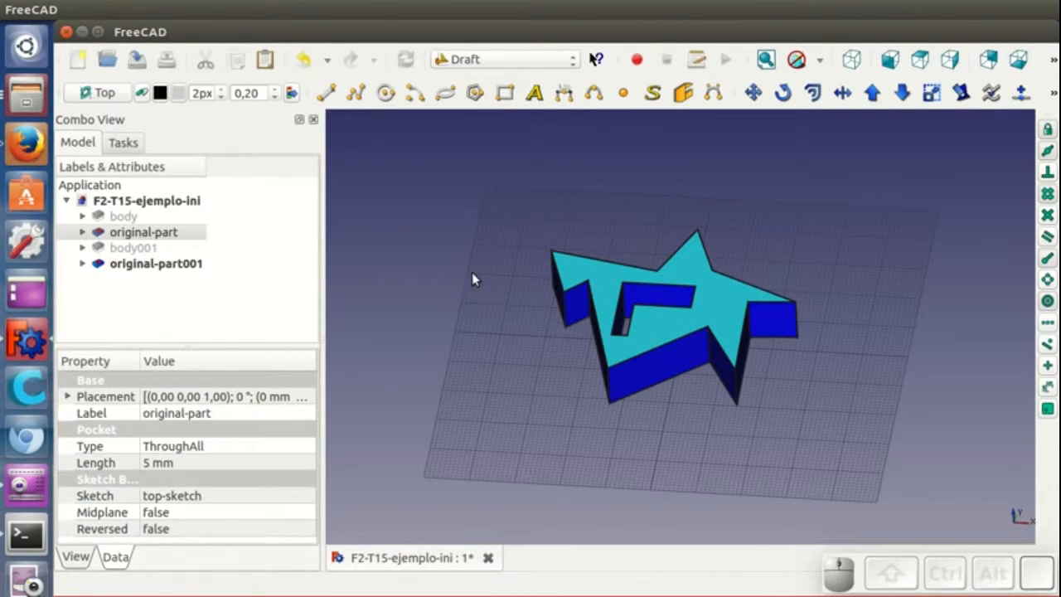
pyautogui.click(479, 300)
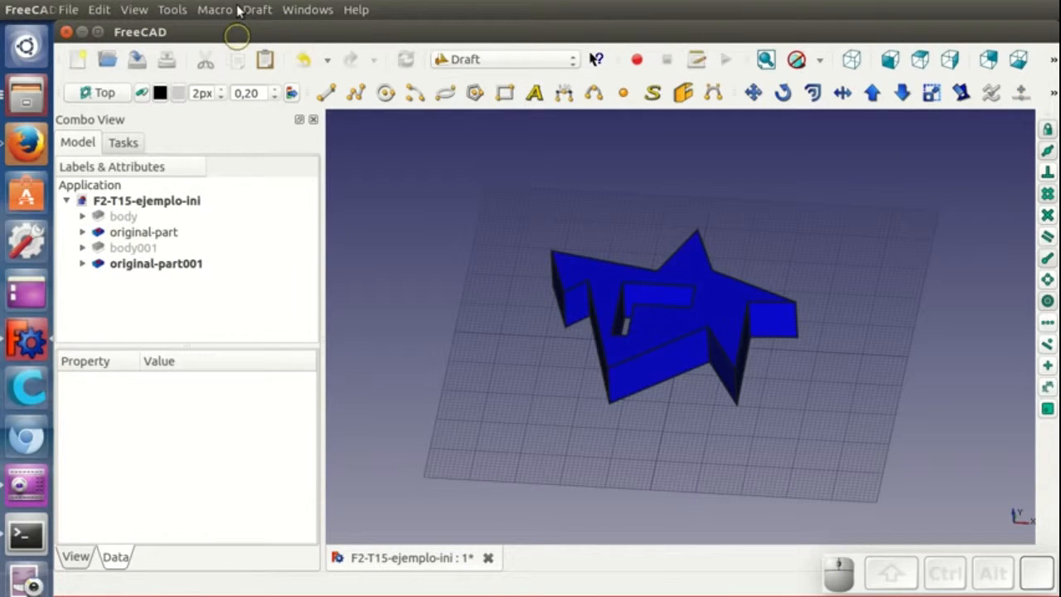
# - Open the dependency graph again to compare the original and copied object chains, then close it
pyautogui.click(134, 9)
pyautogui.moveTo(172, 9)
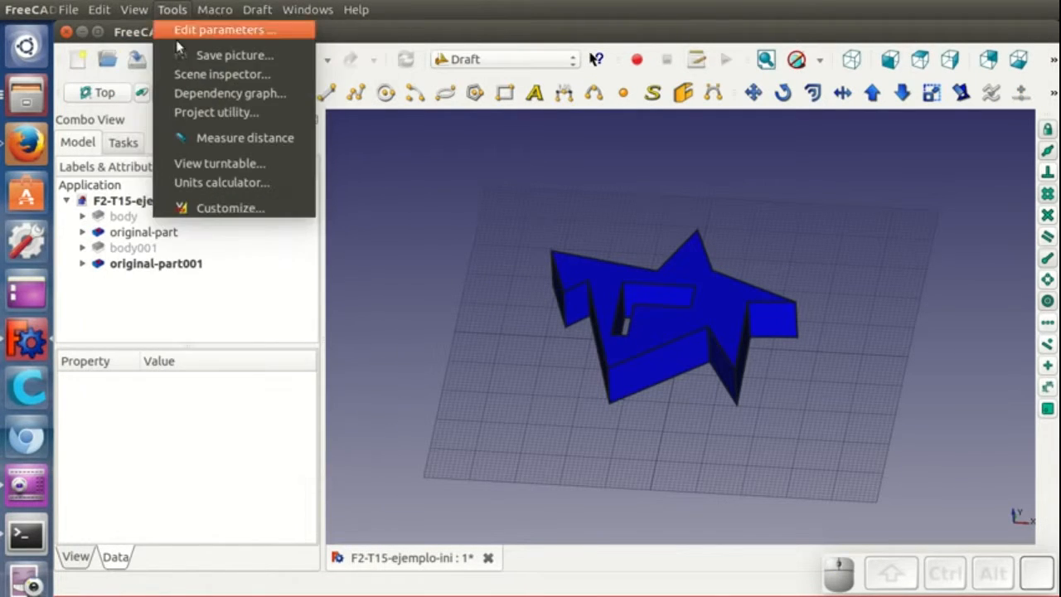
pyautogui.click(192, 94)
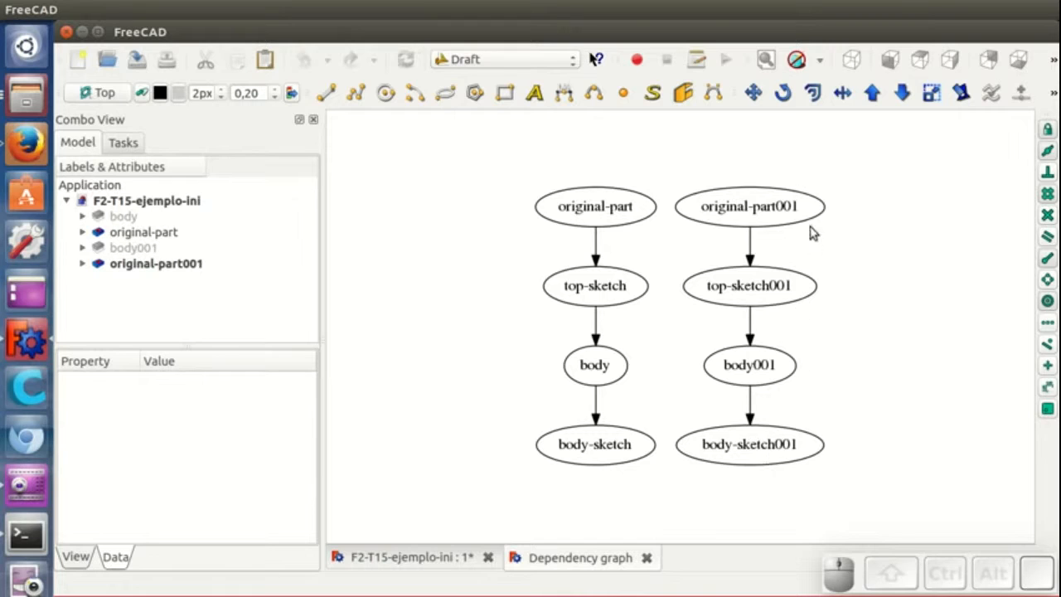
pyautogui.click(647, 558)
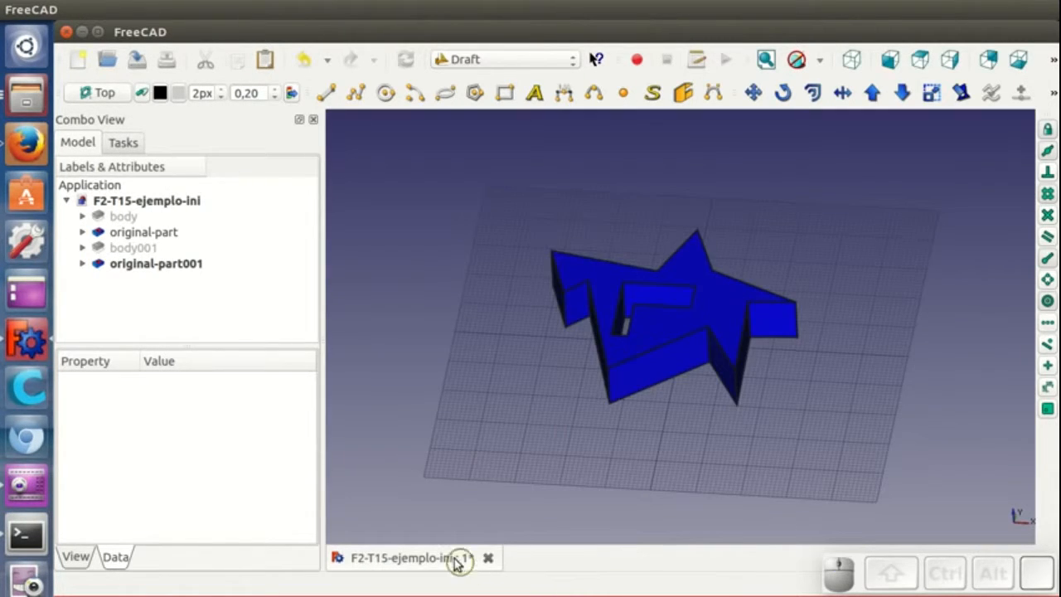
# - Move the copied body-sketch001 so the copy sits about 62 mm to the left of the original star
pyautogui.click(448, 560)
pyautogui.moveTo(622, 427); pyautogui.dragTo(630, 436, button='middle')
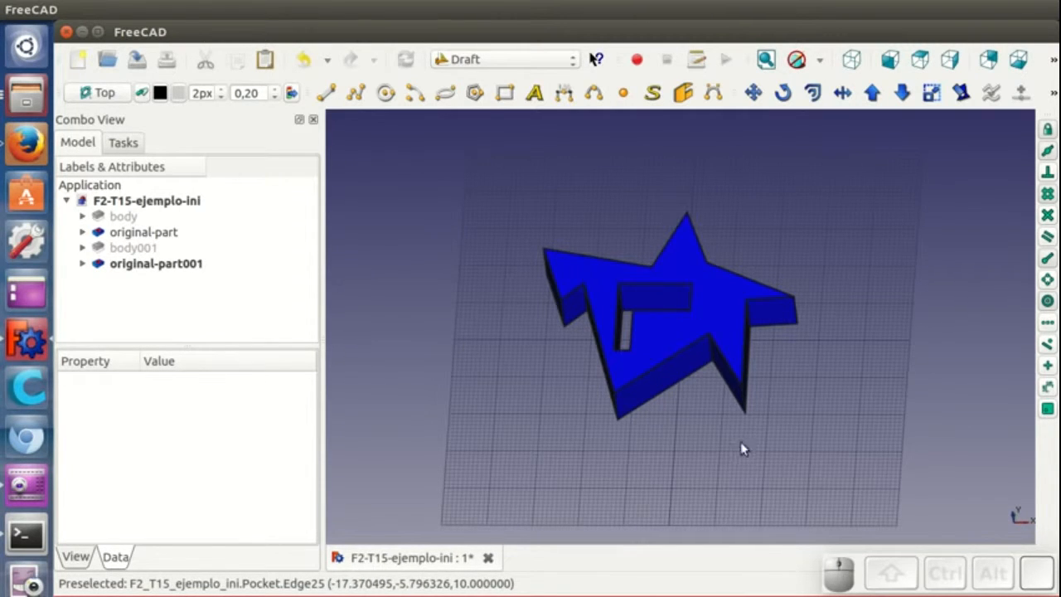
pyautogui.moveTo(706, 425); pyautogui.dragTo(866, 339, button='middle')
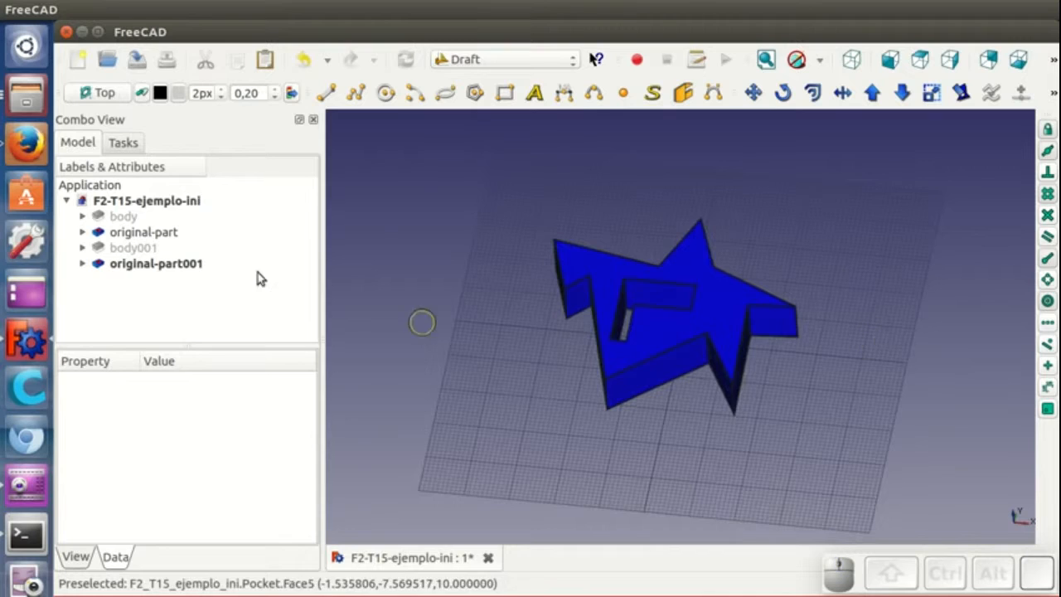
pyautogui.click(82, 248)
pyautogui.click(195, 263)
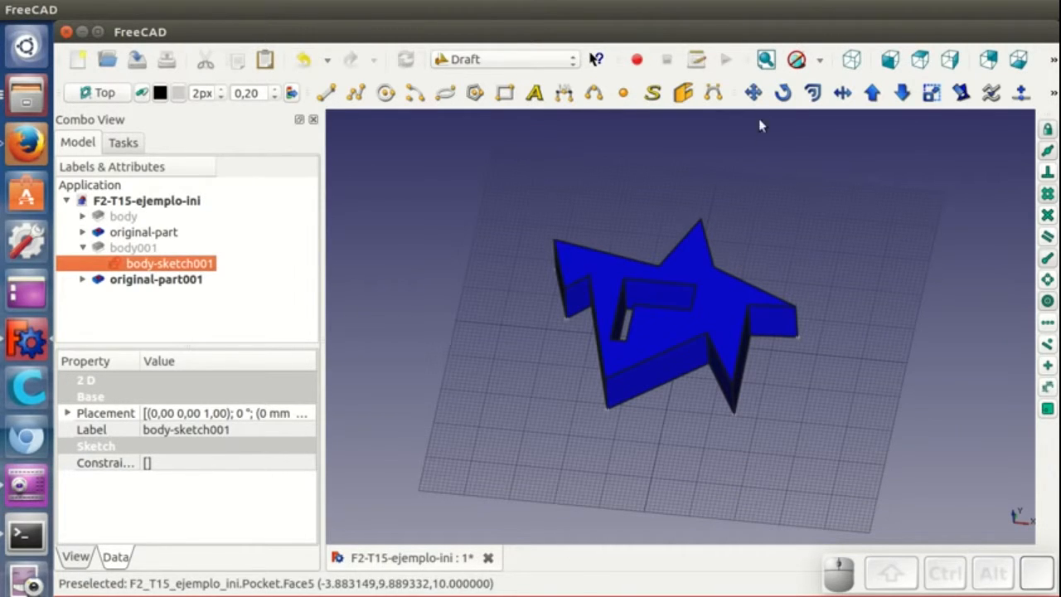
pyautogui.click(753, 92)
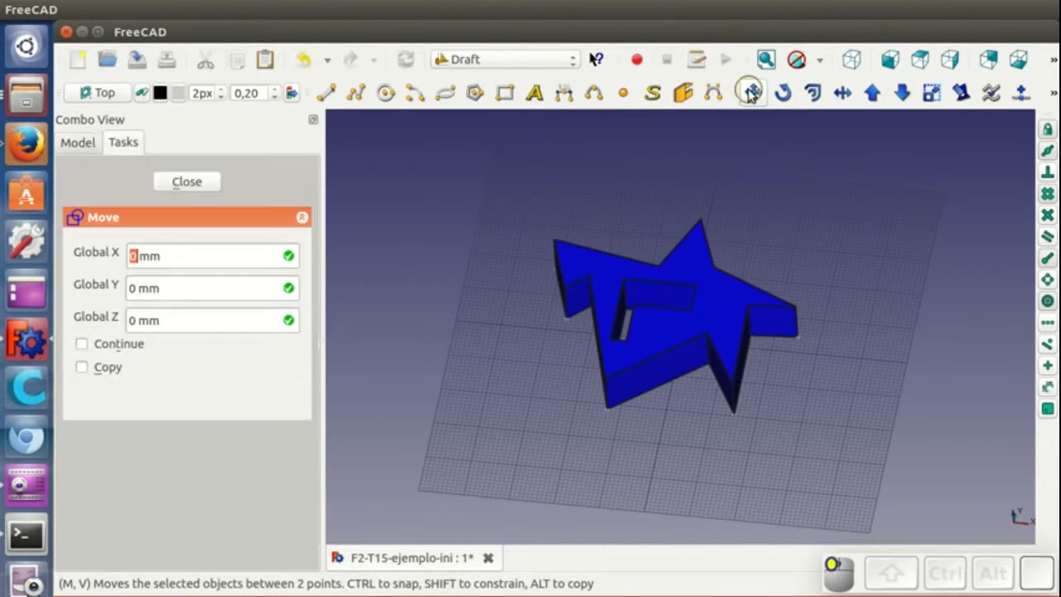
pyautogui.click(792, 336)
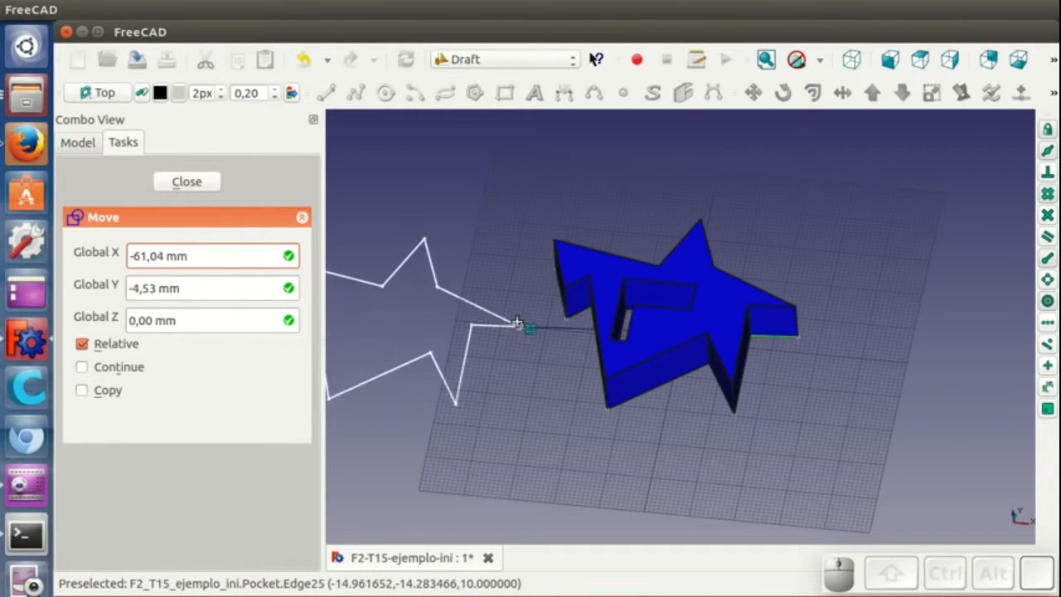
pyautogui.click(516, 313)
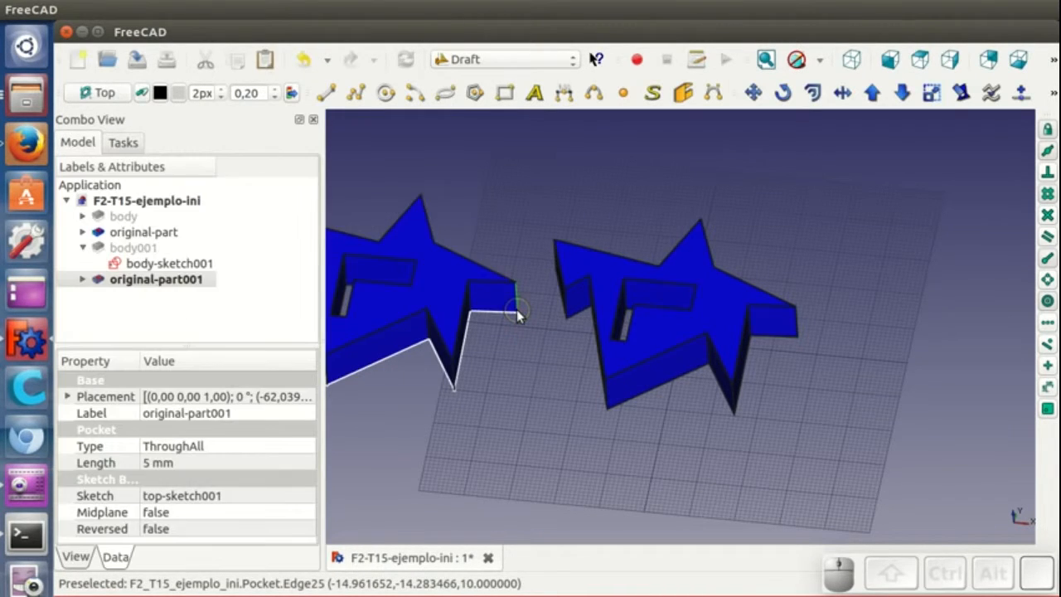
# - Edit body-sketch001, dragging a star vertex to reshape the copy's outline, and close the sketch
pyautogui.scroll(-5, 592, 390)
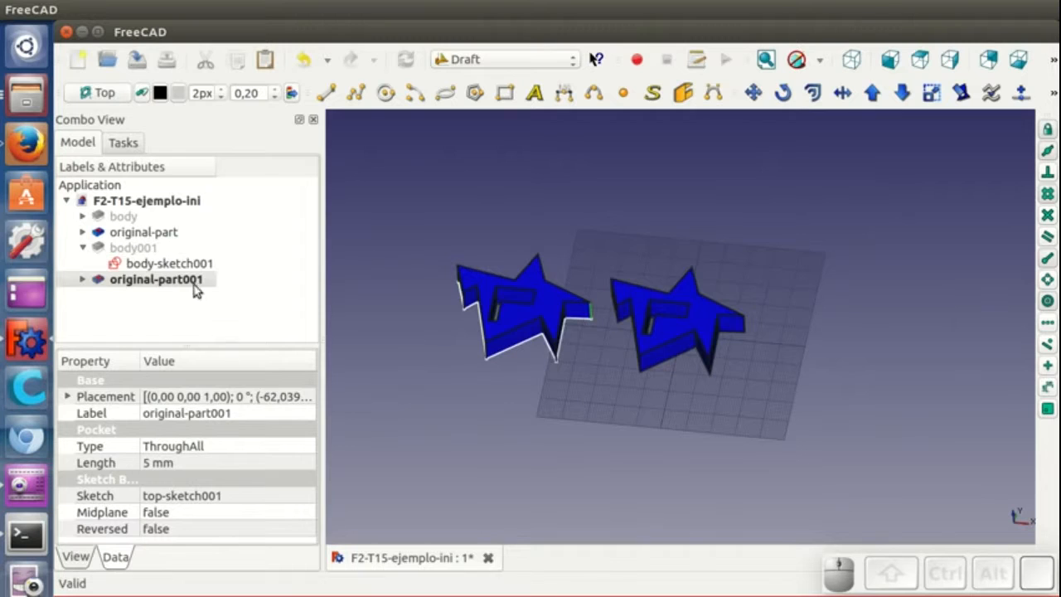
pyautogui.click(189, 264)
pyautogui.click(82, 248)
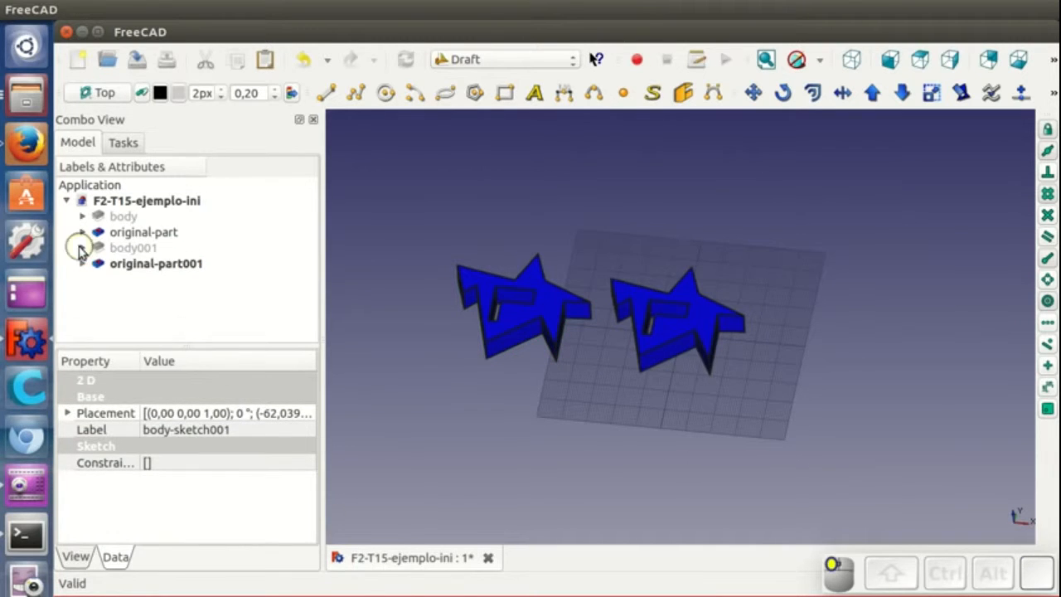
pyautogui.keyDown('shift'); pyautogui.moveTo(633, 443); pyautogui.dragTo(707, 448, button='middle'); pyautogui.keyUp('shift')
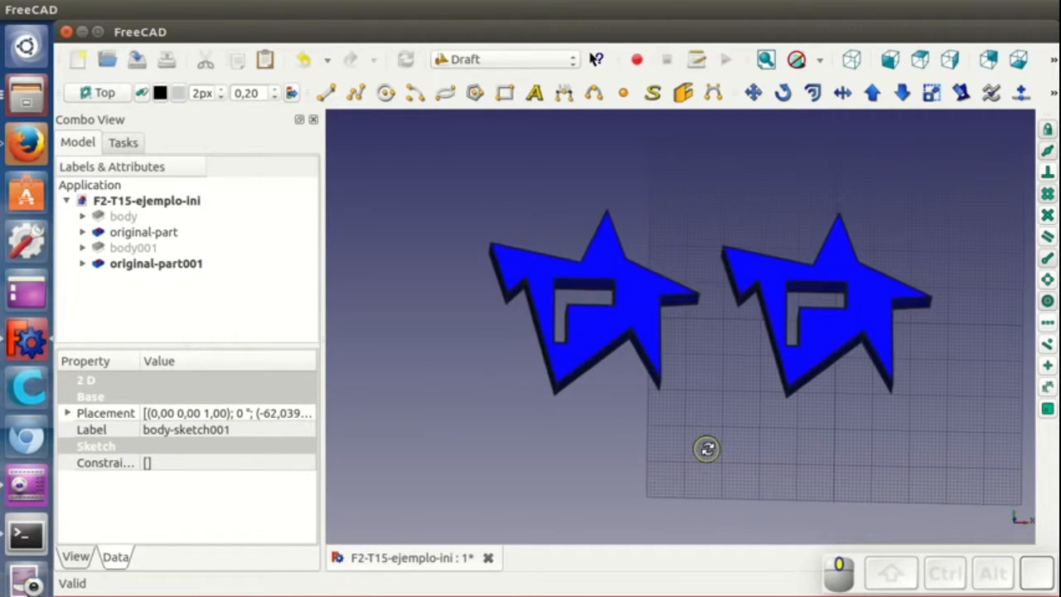
pyautogui.click(625, 291)
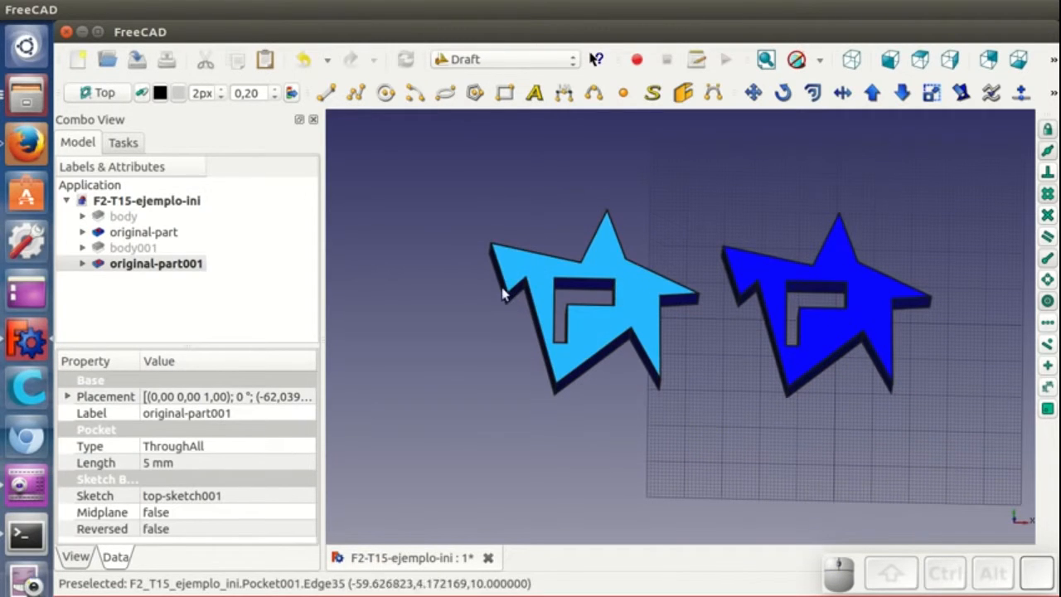
pyautogui.click(82, 247)
pyautogui.doubleClick(139, 263)
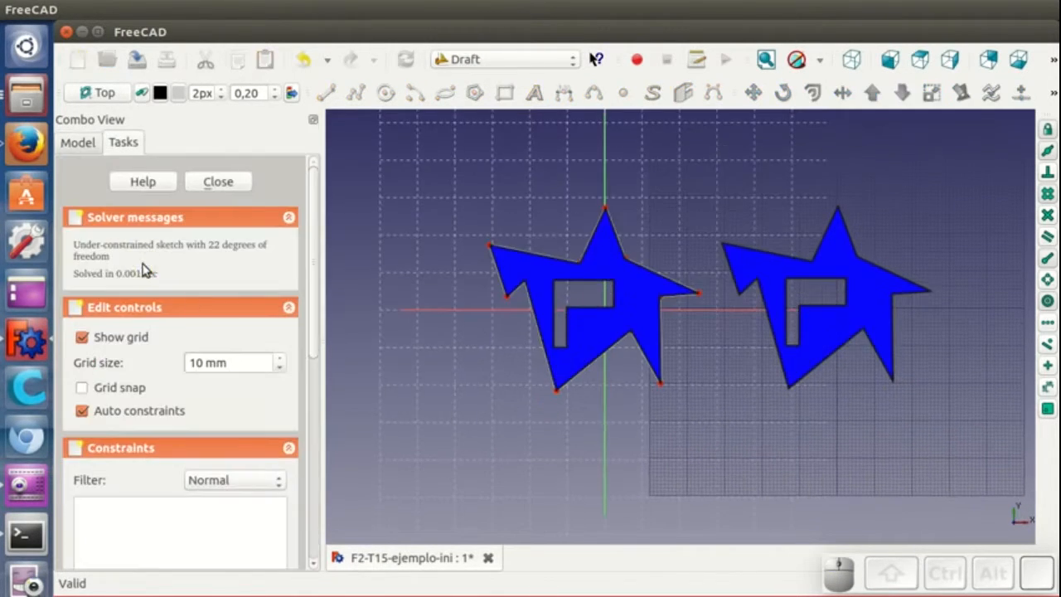
pyautogui.moveTo(490, 245); pyautogui.dragTo(537, 235)
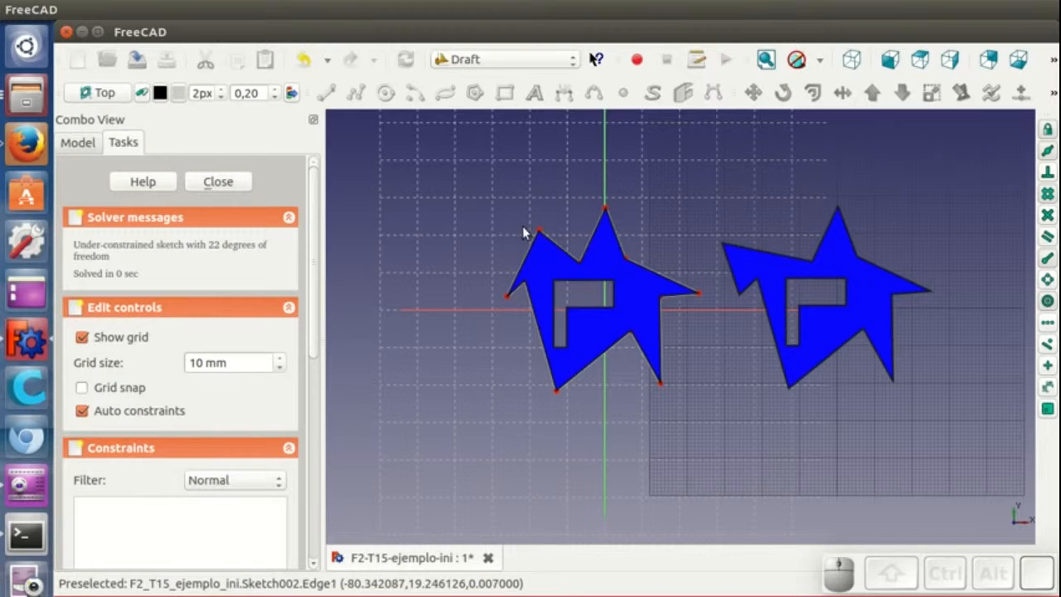
pyautogui.moveTo(543, 234); pyautogui.dragTo(568, 243)
pyautogui.click(214, 182)
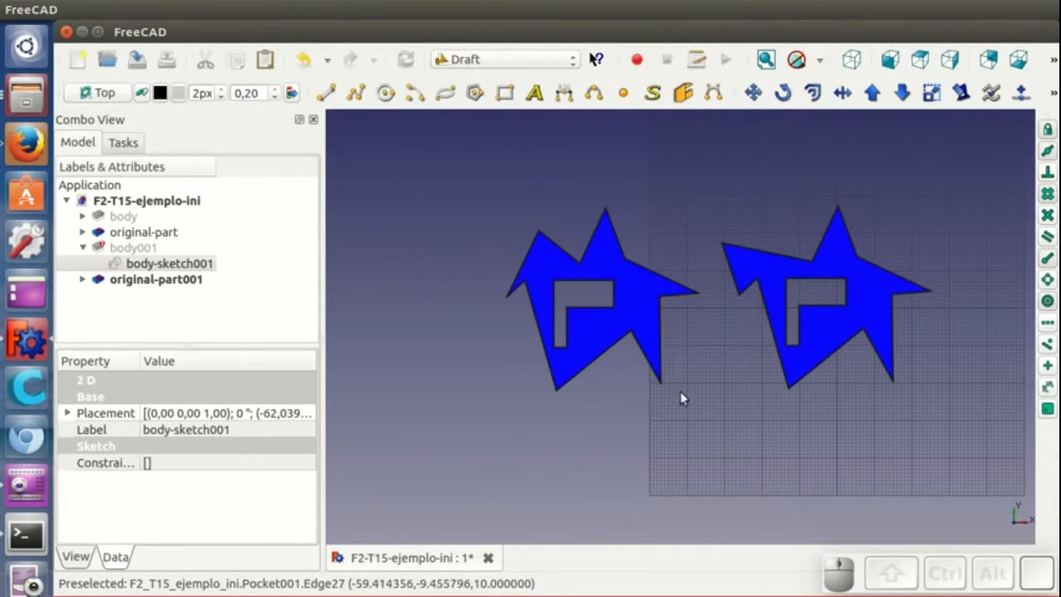
# - Select original-part and switch to the Part workbench
pyautogui.moveTo(757, 455)
pyautogui.mouseDown(button='middle')
pyautogui.moveTo(664, 368)
pyautogui.moveTo(635, 386)
pyautogui.mouseUp(button='middle')
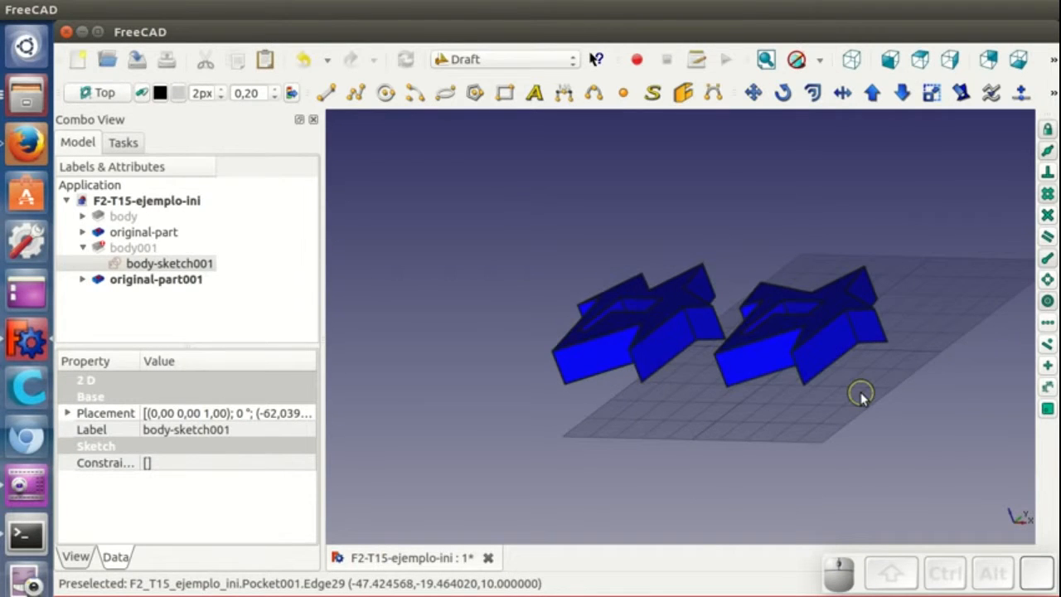
pyautogui.moveTo(862, 396); pyautogui.dragTo(949, 407, button='middle')
pyautogui.moveTo(770, 409)
pyautogui.mouseDown(button='middle')
pyautogui.moveTo(801, 409)
pyautogui.moveTo(760, 414)
pyautogui.moveTo(787, 417)
pyautogui.mouseUp(button='middle')
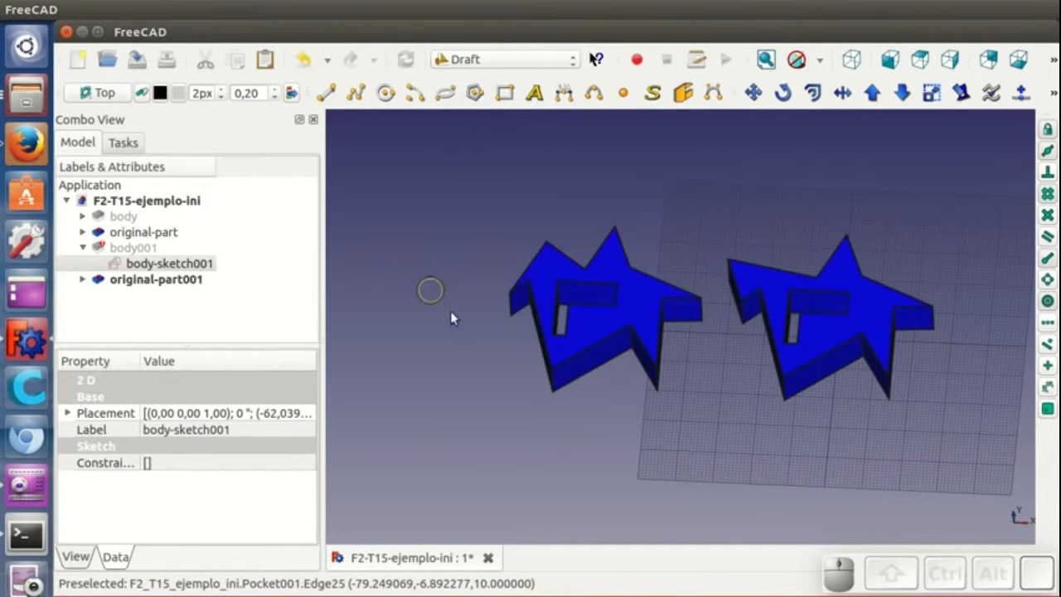
pyautogui.moveTo(675, 455)
pyautogui.mouseDown(button='middle')
pyautogui.moveTo(657, 450)
pyautogui.moveTo(670, 452)
pyautogui.mouseUp(button='middle')
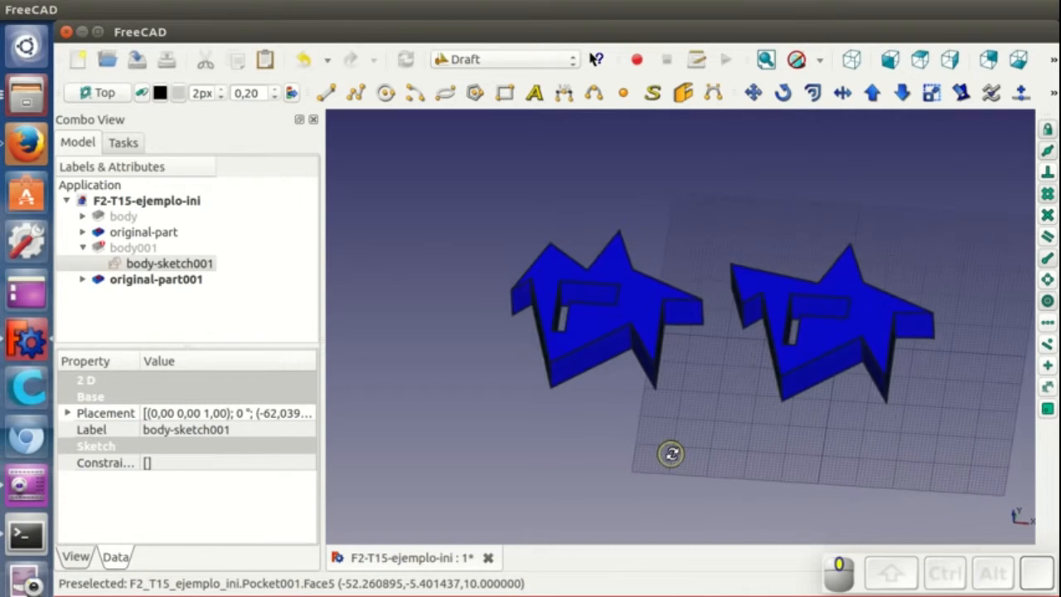
pyautogui.keyDown('shift'); pyautogui.moveTo(734, 452); pyautogui.dragTo(651, 432, button='middle'); pyautogui.keyUp('shift')
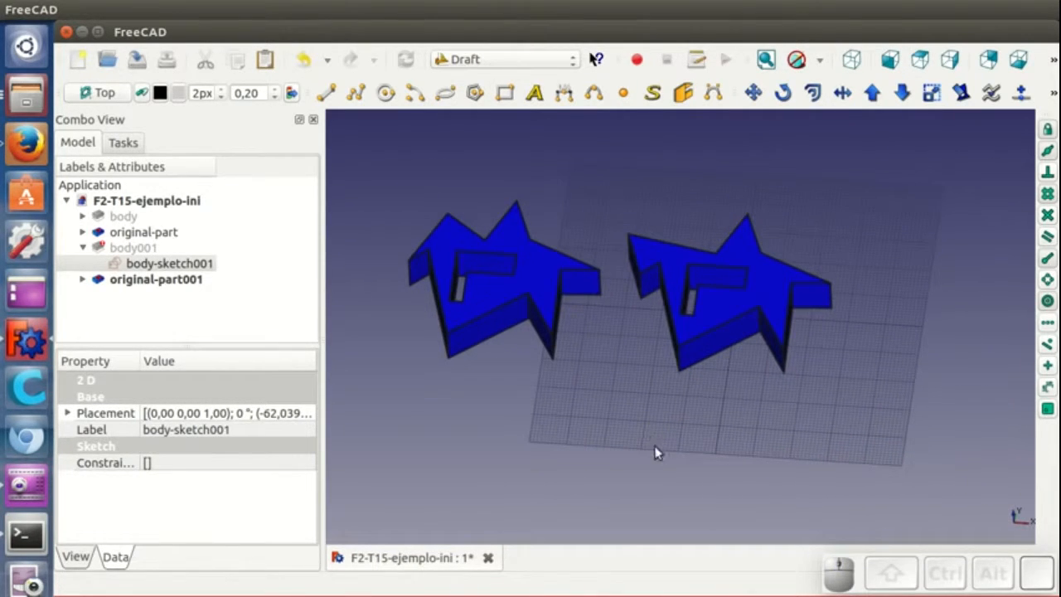
pyautogui.click(82, 247)
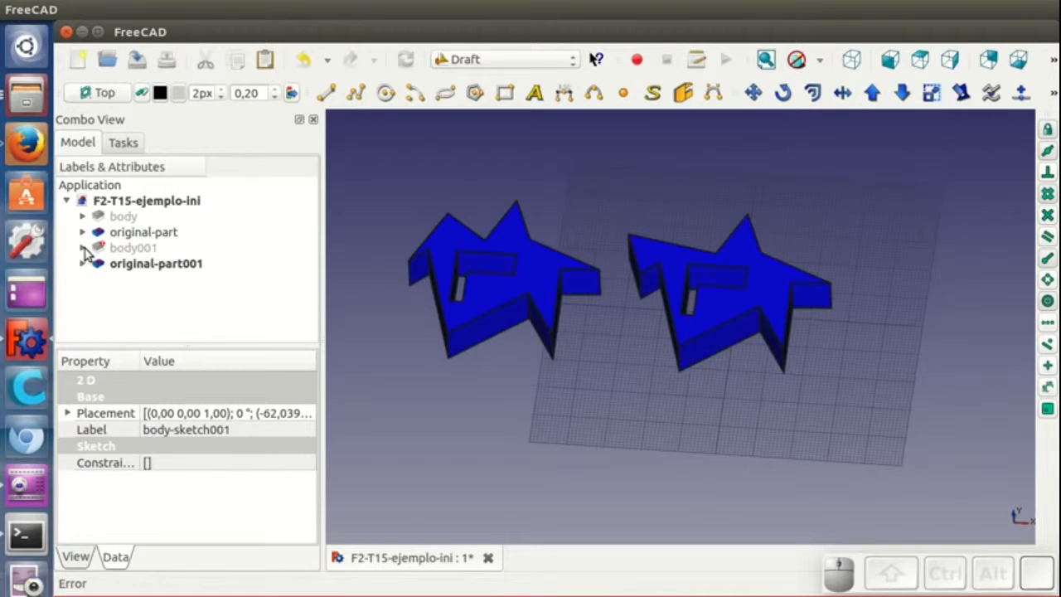
pyautogui.click(727, 302)
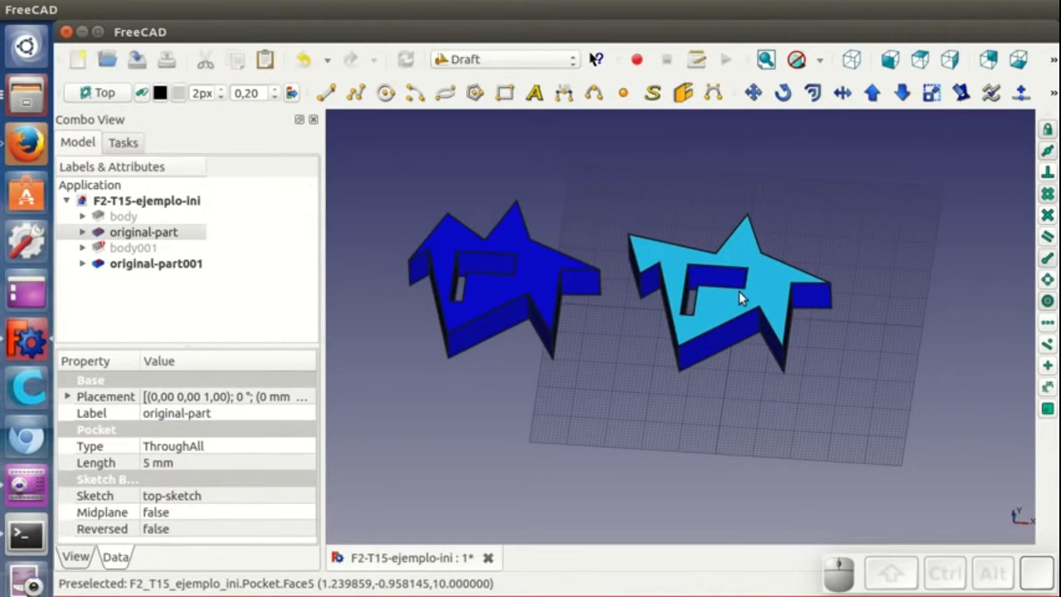
pyautogui.click(474, 59)
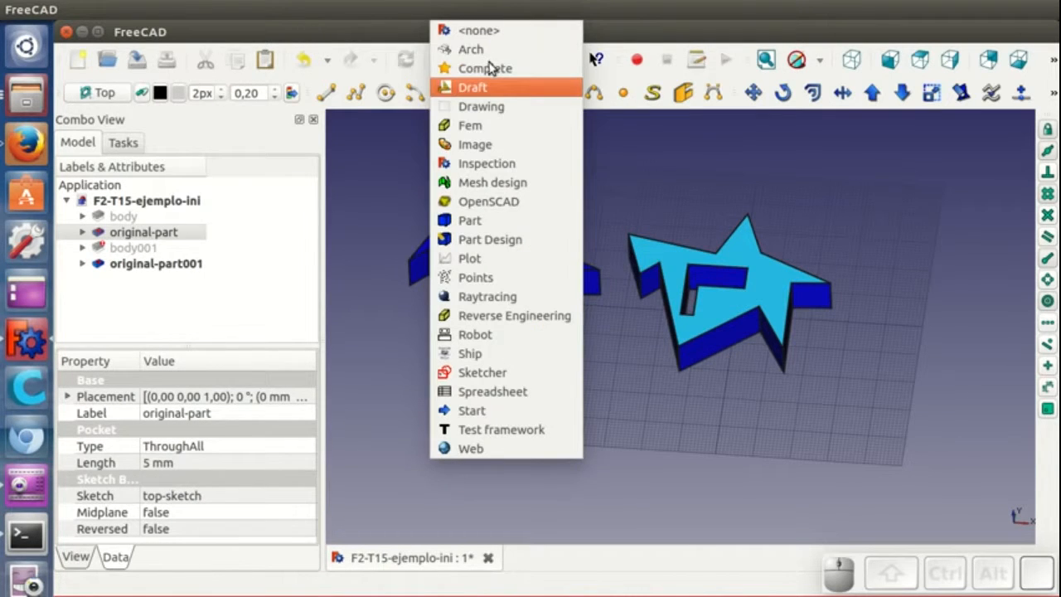
pyautogui.click(480, 222)
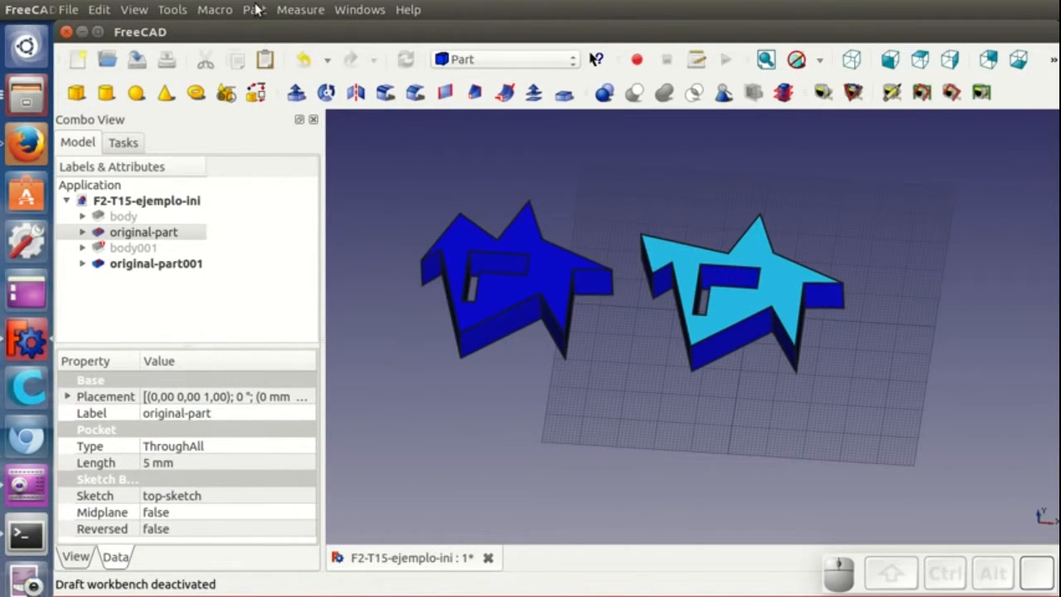
# - Create a simple copy of original-part and select the new copy
pyautogui.click(253, 9)
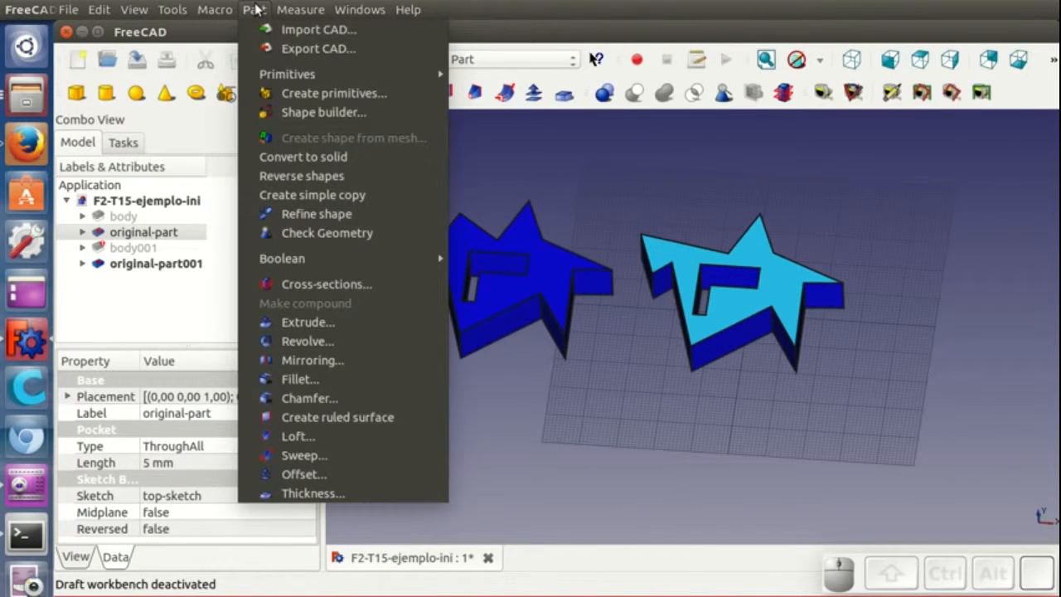
pyautogui.click(307, 194)
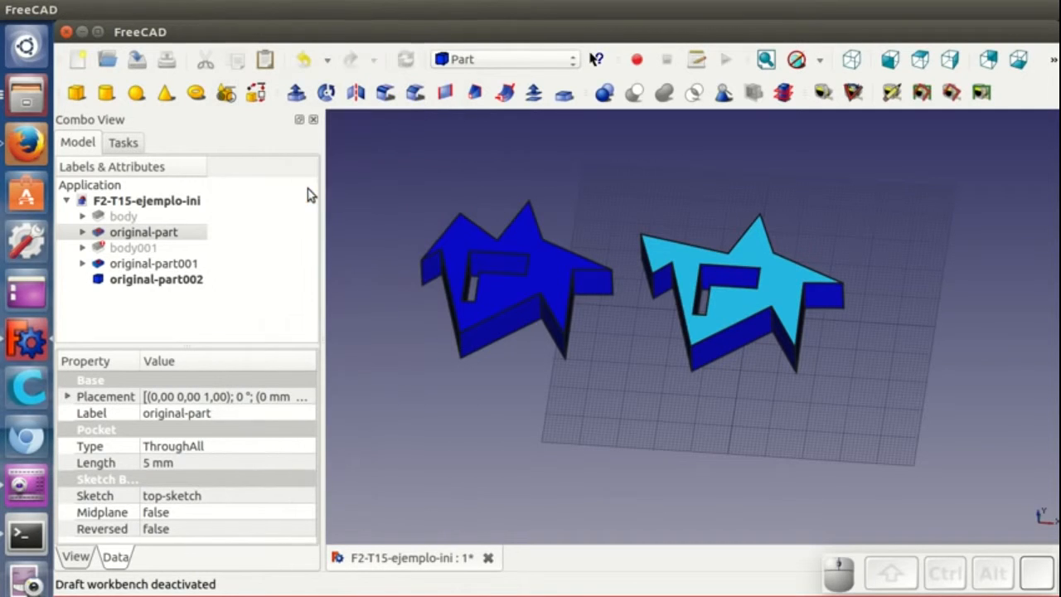
pyautogui.click(137, 281)
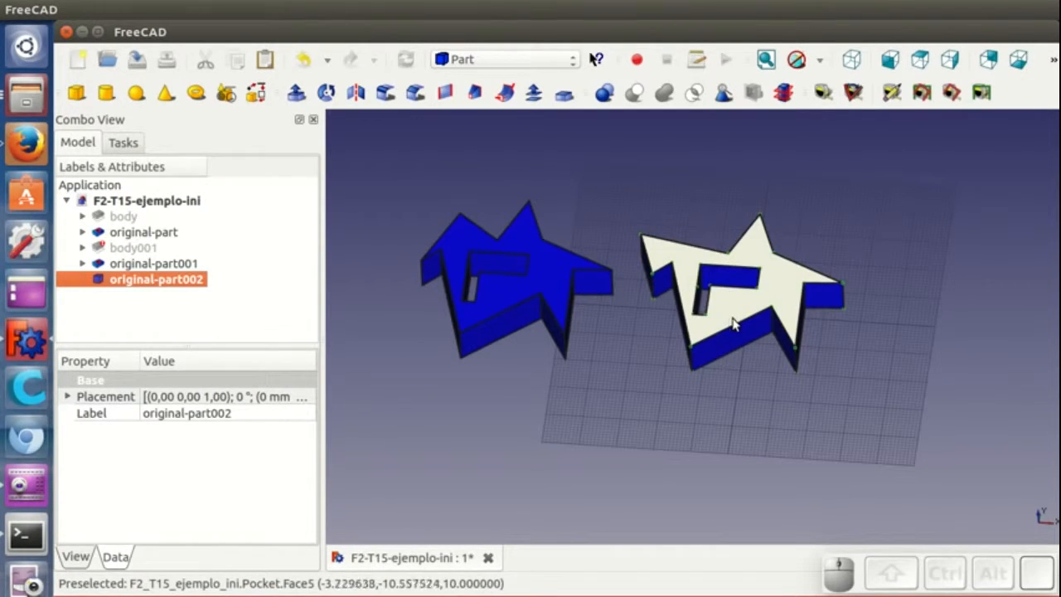
# - Switch to the Draft workbench and move original-part002 about 68 mm to the right of the middle star
pyautogui.click(515, 62)
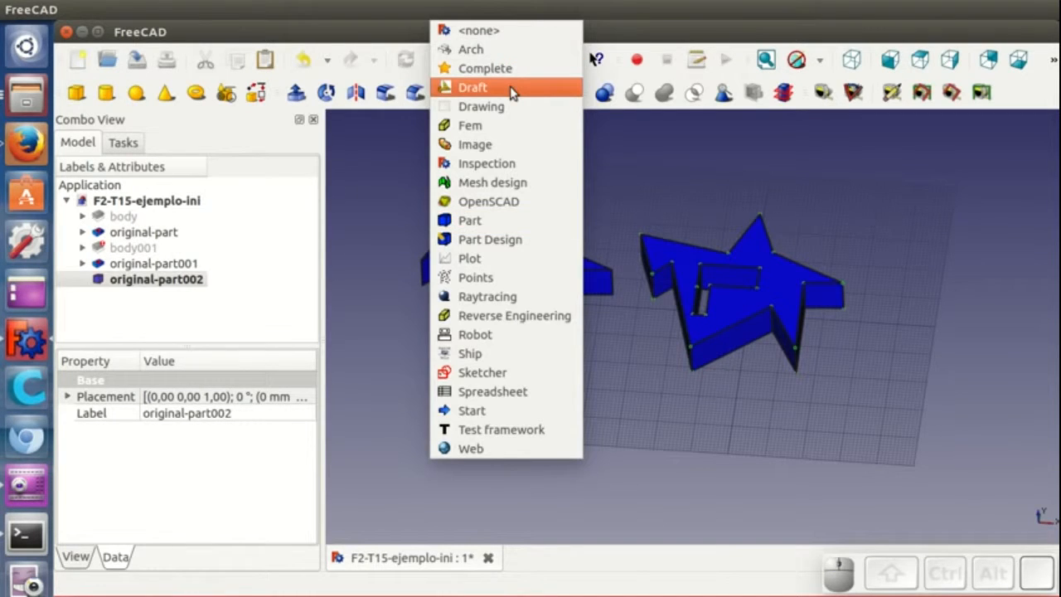
pyautogui.click(512, 89)
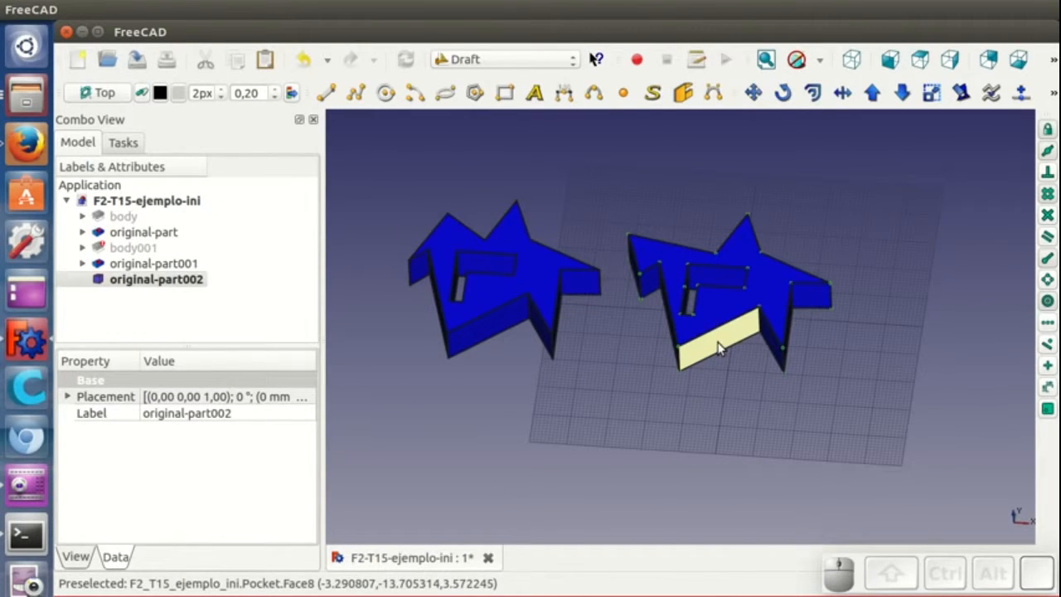
pyautogui.click(185, 280)
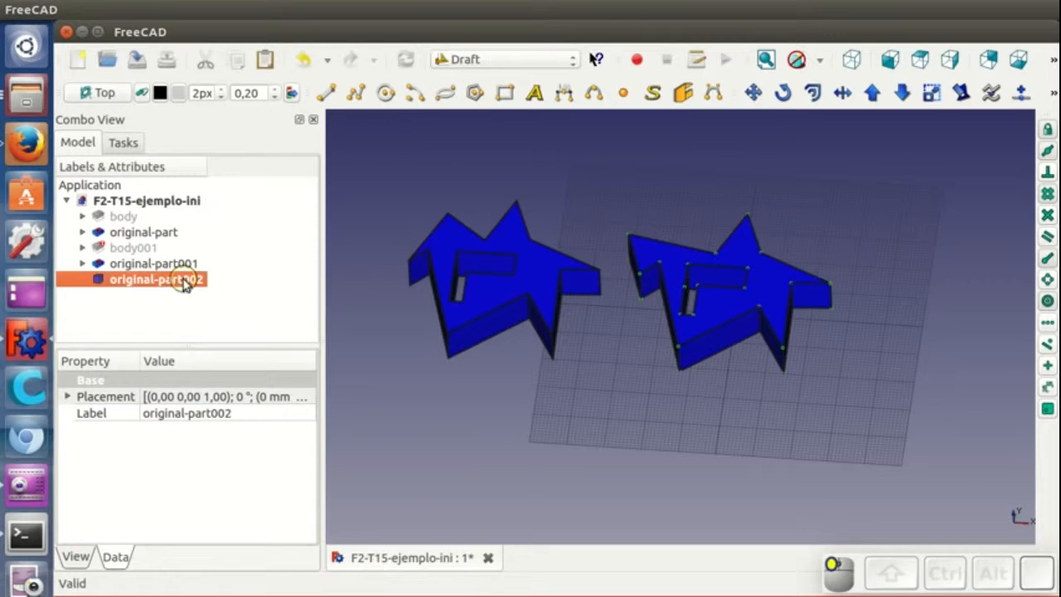
pyautogui.click(753, 92)
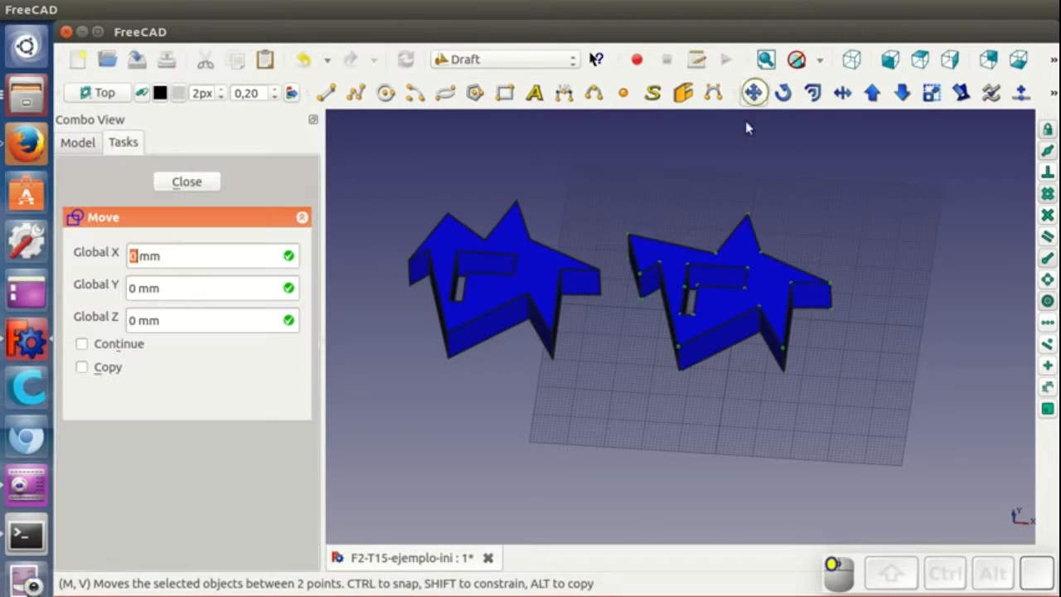
pyautogui.click(646, 291)
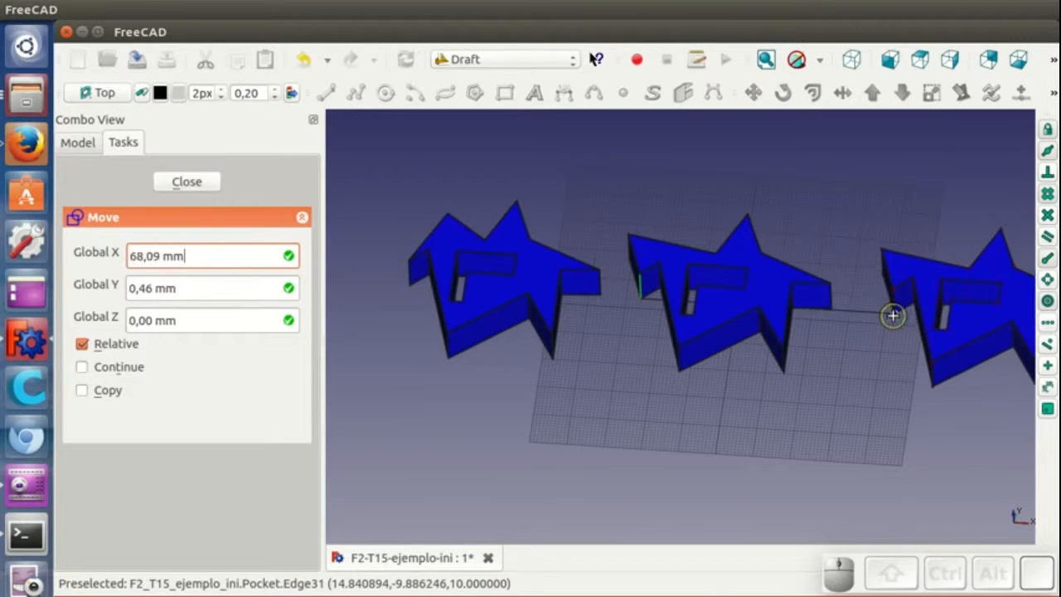
pyautogui.click(898, 313)
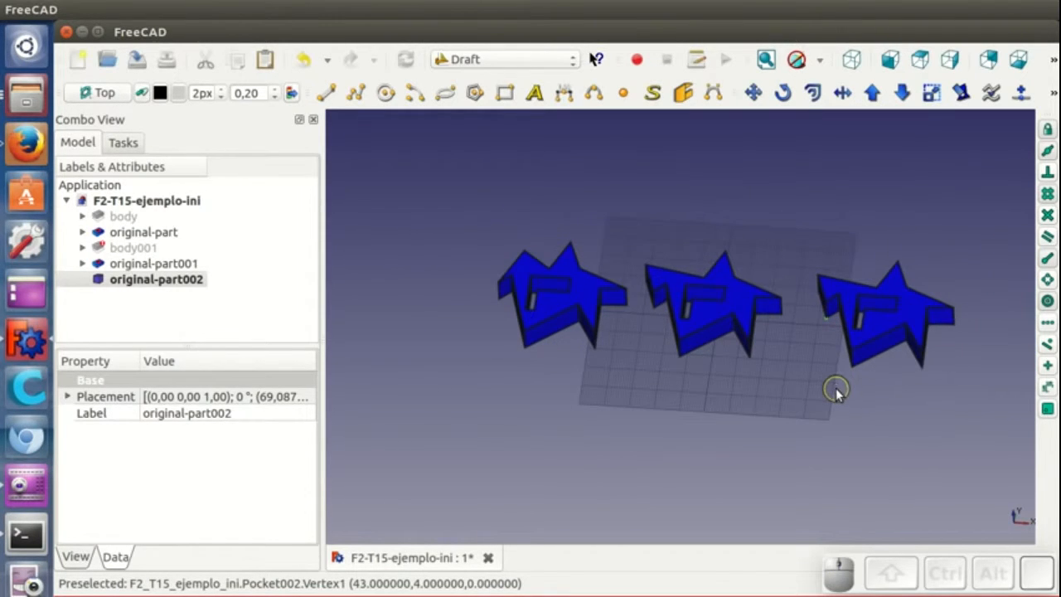
# - Orbit the view and open the dependency graph to examine the simple copy's links, then close it
pyautogui.keyDown('shift'); pyautogui.moveTo(836, 388); pyautogui.dragTo(810, 387, button='middle'); pyautogui.keyUp('shift')
pyautogui.scroll(1, 743, 425)
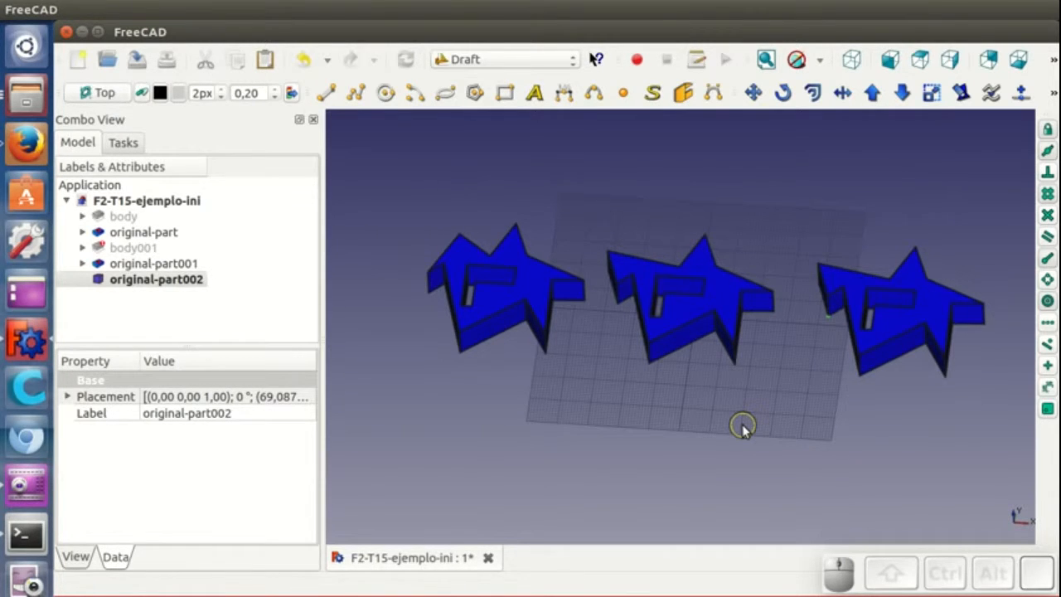
pyautogui.moveTo(730, 455)
pyautogui.mouseDown(button='middle')
pyautogui.moveTo(696, 426)
pyautogui.moveTo(715, 431)
pyautogui.moveTo(696, 428)
pyautogui.moveTo(693, 439)
pyautogui.moveTo(716, 447)
pyautogui.mouseUp(button='middle')
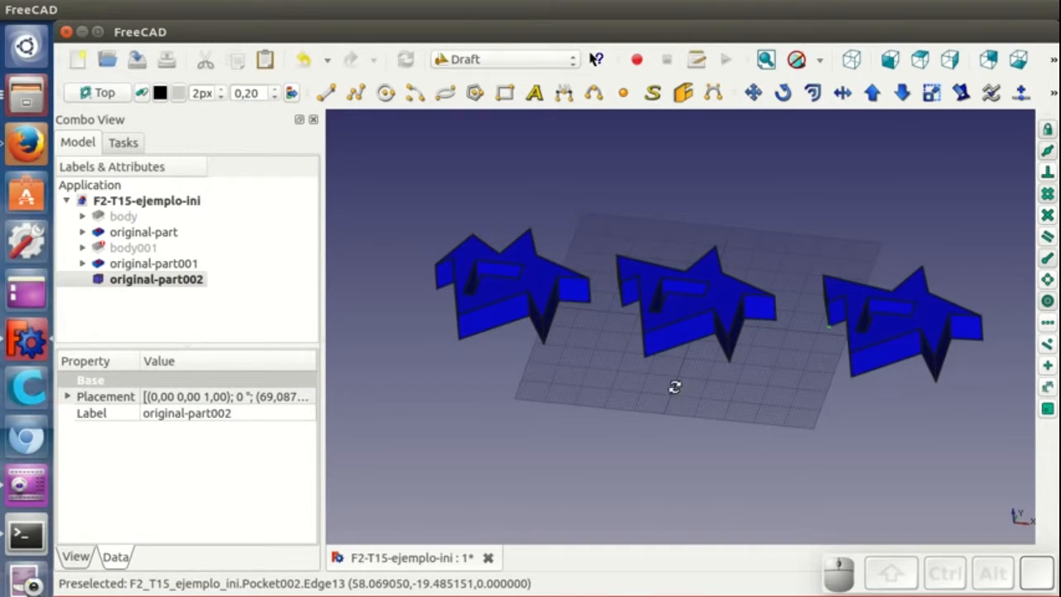
pyautogui.moveTo(674, 386); pyautogui.dragTo(694, 395, button='middle')
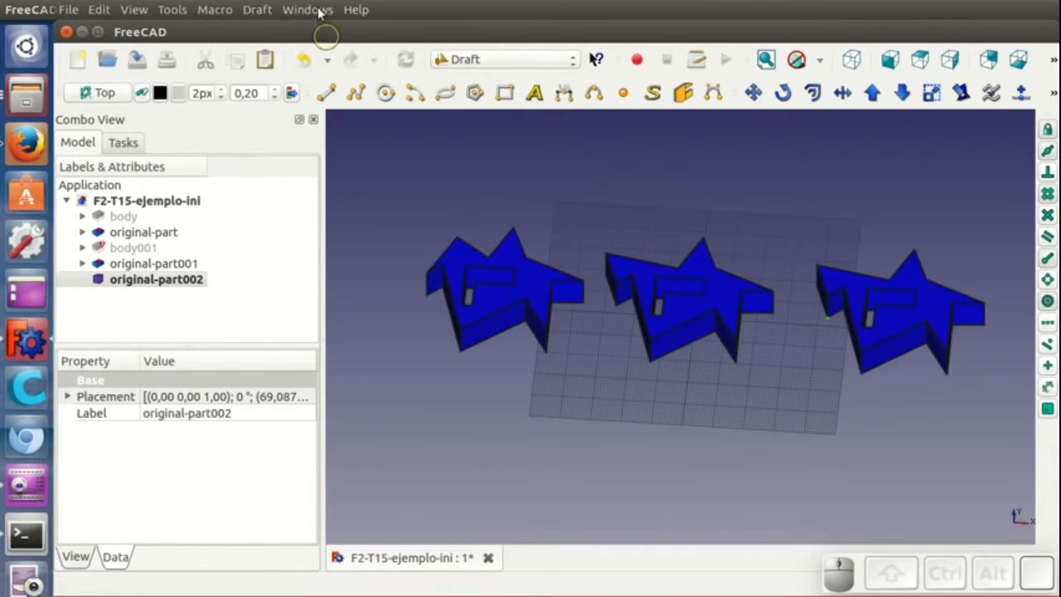
pyautogui.click(172, 9)
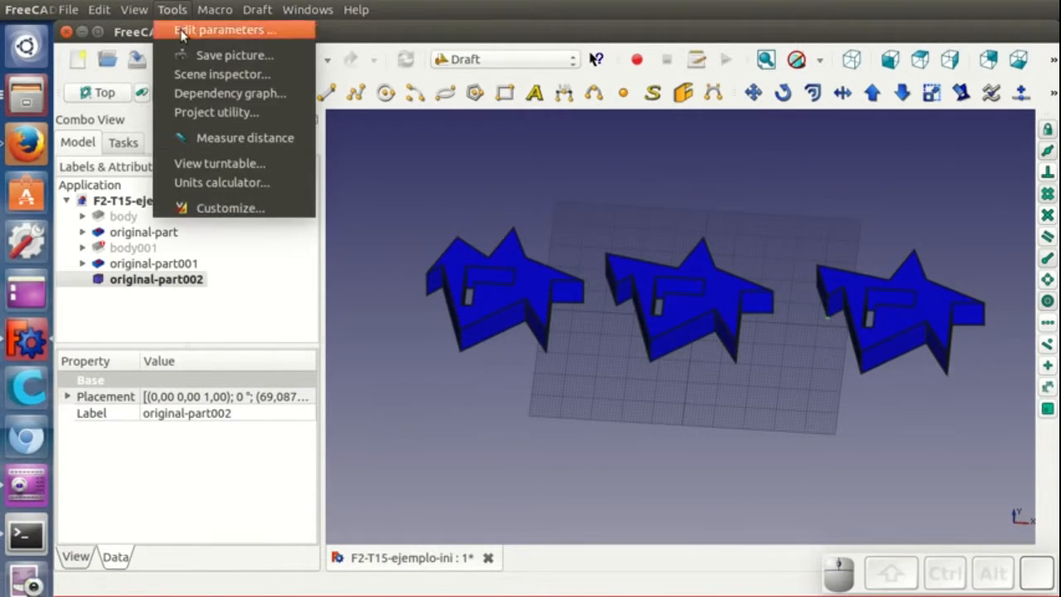
pyautogui.click(199, 94)
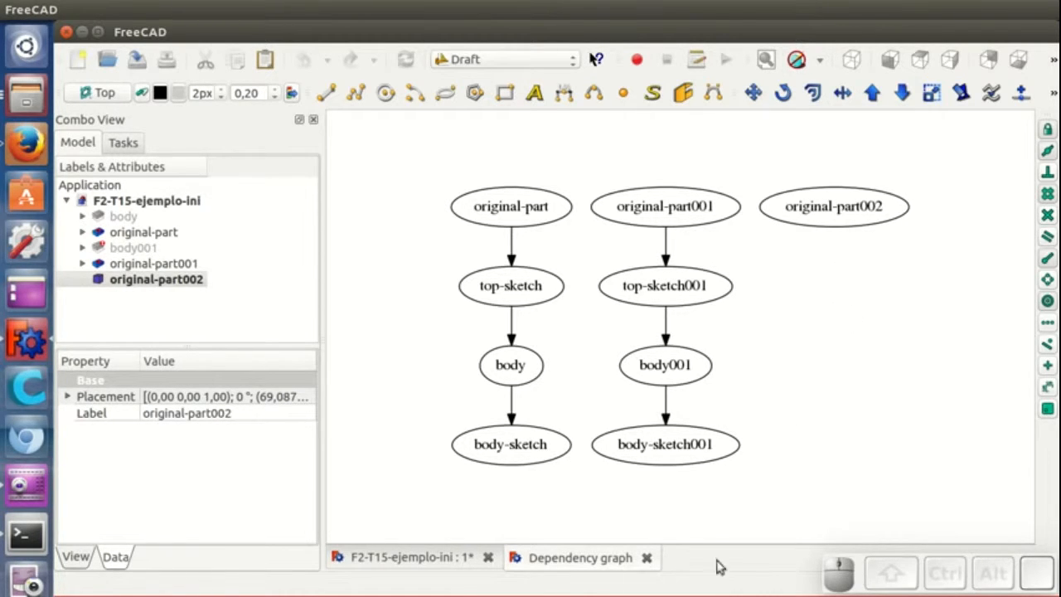
pyautogui.click(646, 558)
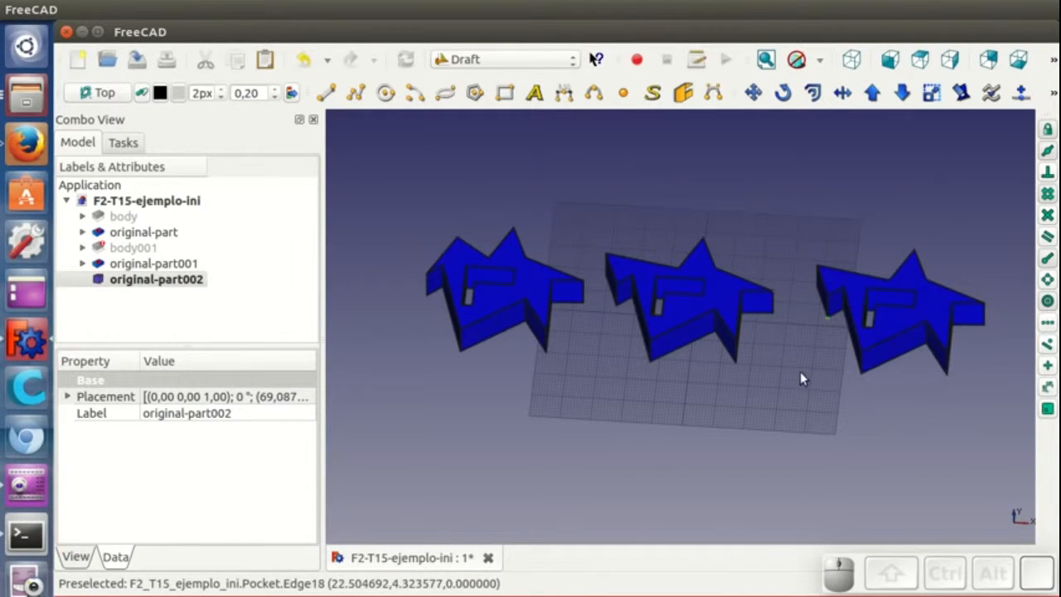
# - Select original-part and create a Draft clone of it
pyautogui.click(723, 300)
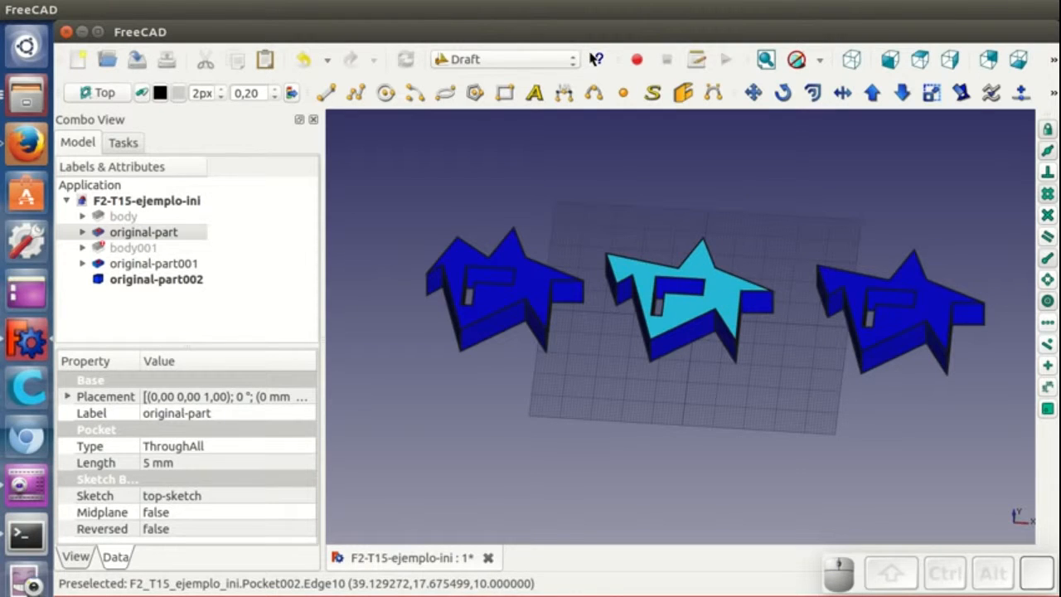
pyautogui.click(1053, 95)
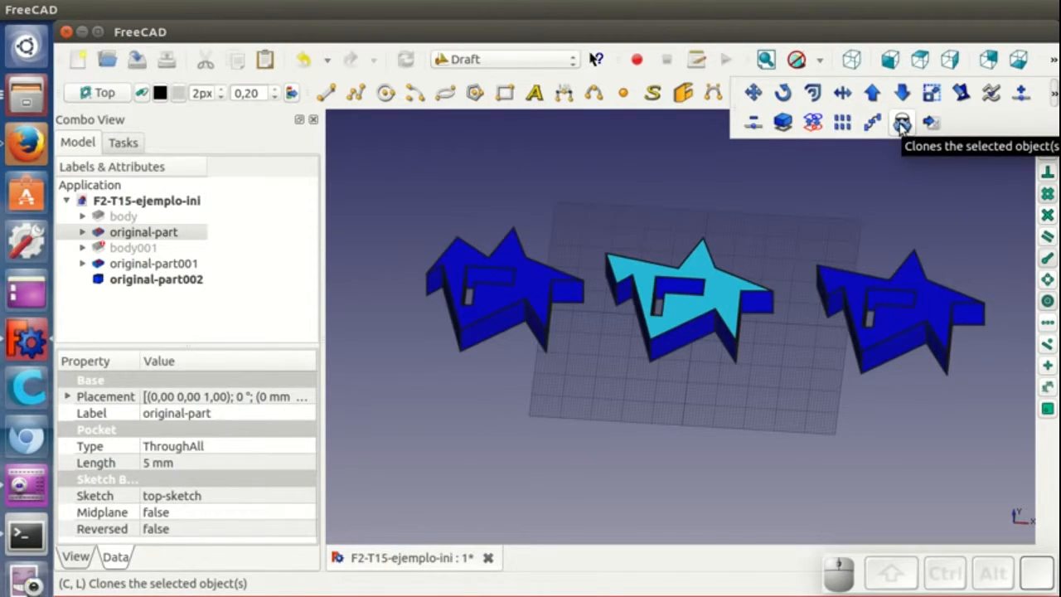
pyautogui.click(902, 122)
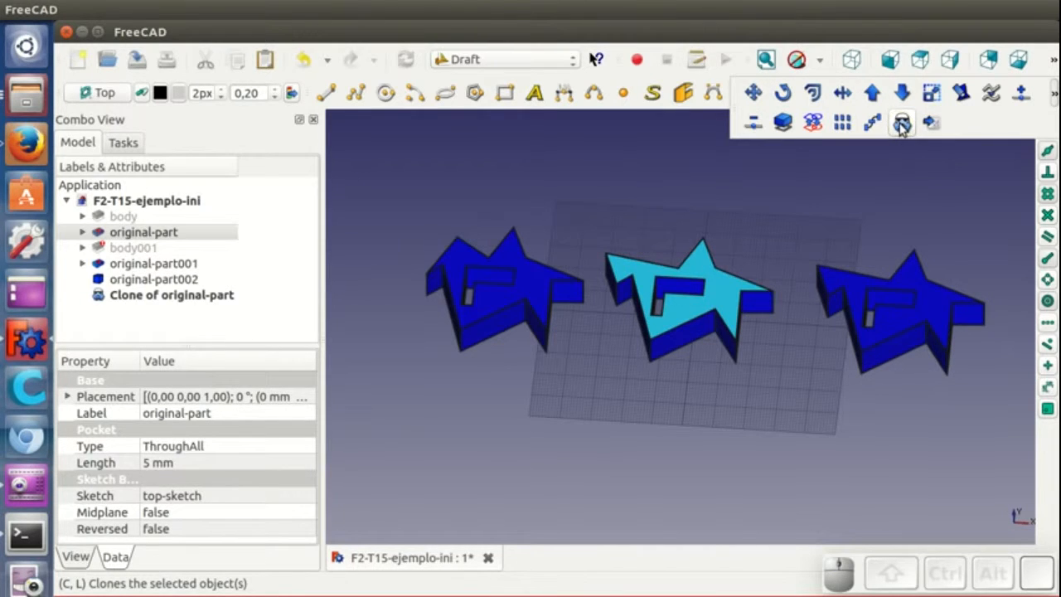
# - Rename the clone as clone-1
pyautogui.click(183, 297)
pyautogui.rightClick(202, 295)
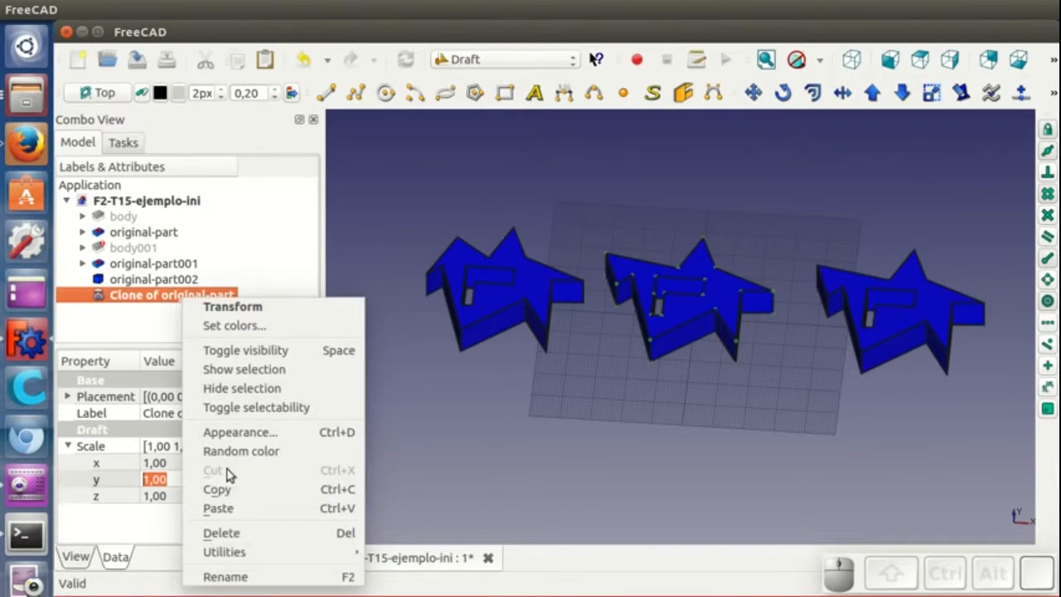
pyautogui.click(239, 573)
pyautogui.write('clone-1')
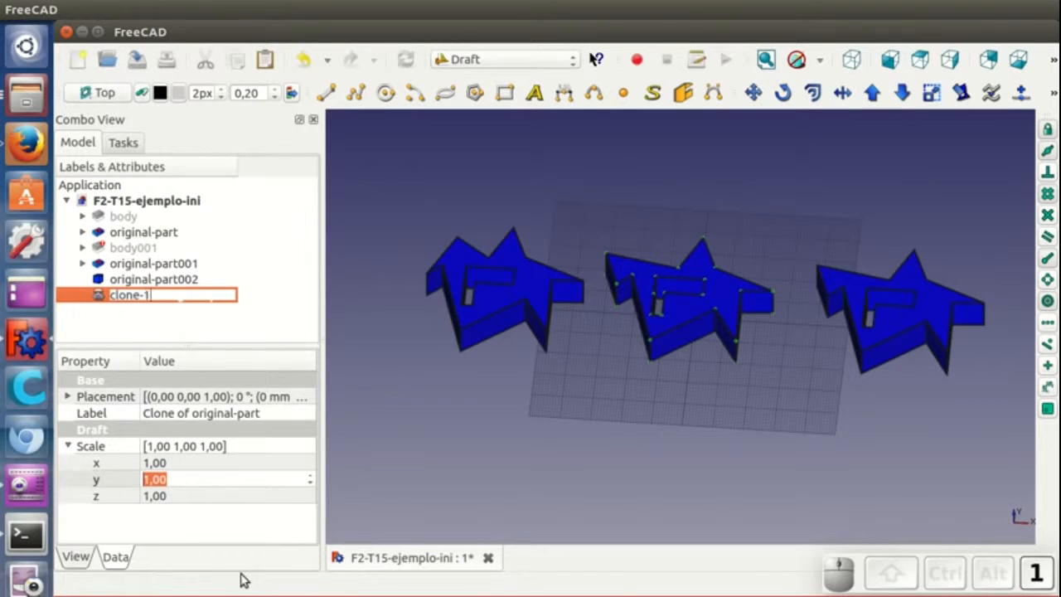
pyautogui.press('Return')
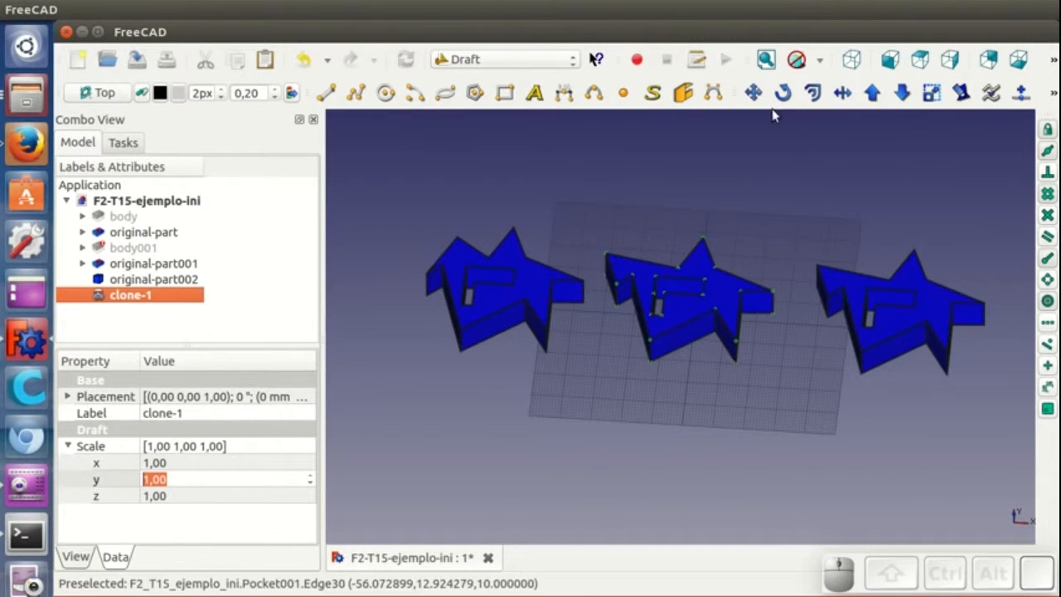
# - Move clone-1 about 69 mm in negative X and 78 mm in negative Y, away from the other stars
pyautogui.click(752, 92)
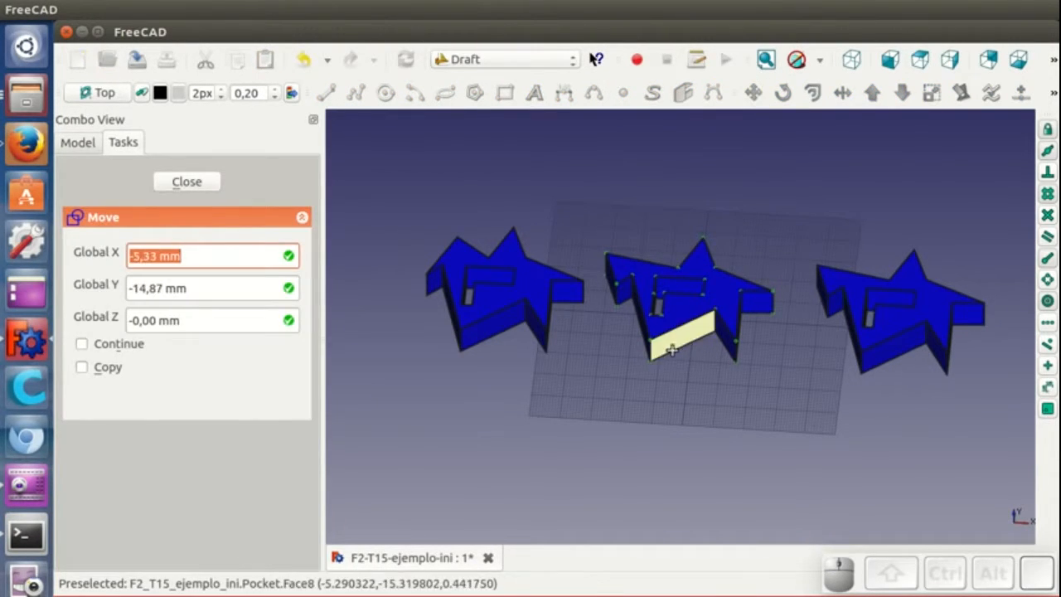
pyautogui.click(647, 363)
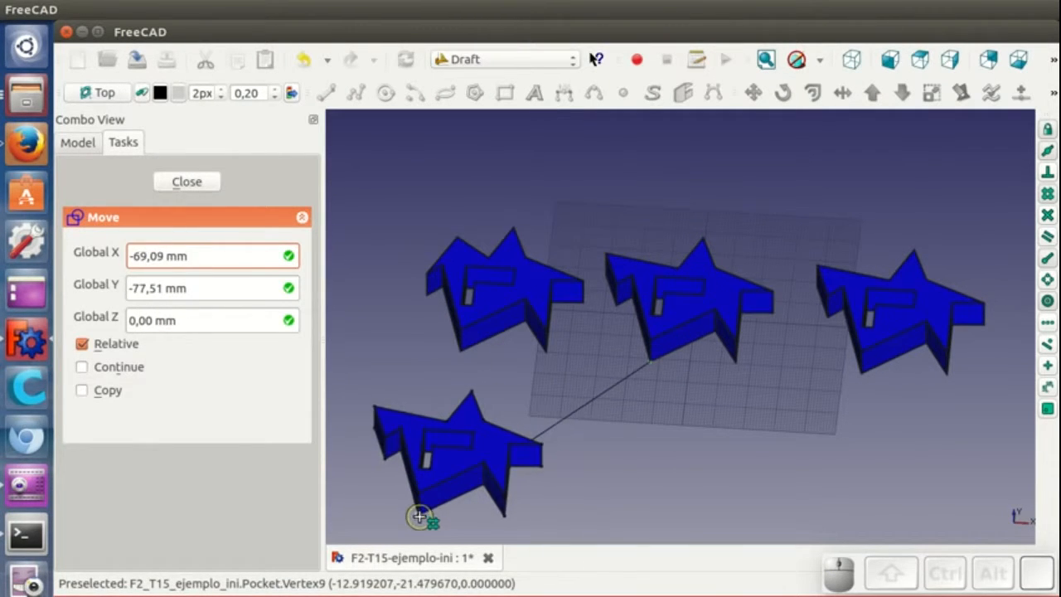
pyautogui.click(436, 514)
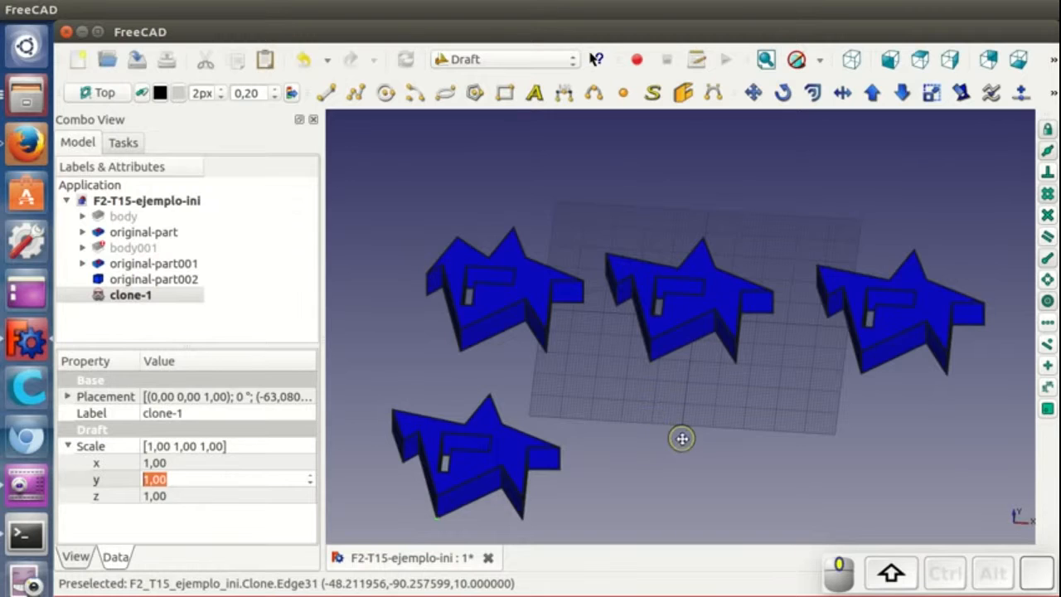
# - Pan the view and open the dependency graph to examine clone-1's links, then close it
pyautogui.keyDown('shift'); pyautogui.moveTo(682, 438); pyautogui.dragTo(738, 389, button='middle'); pyautogui.keyUp('shift')
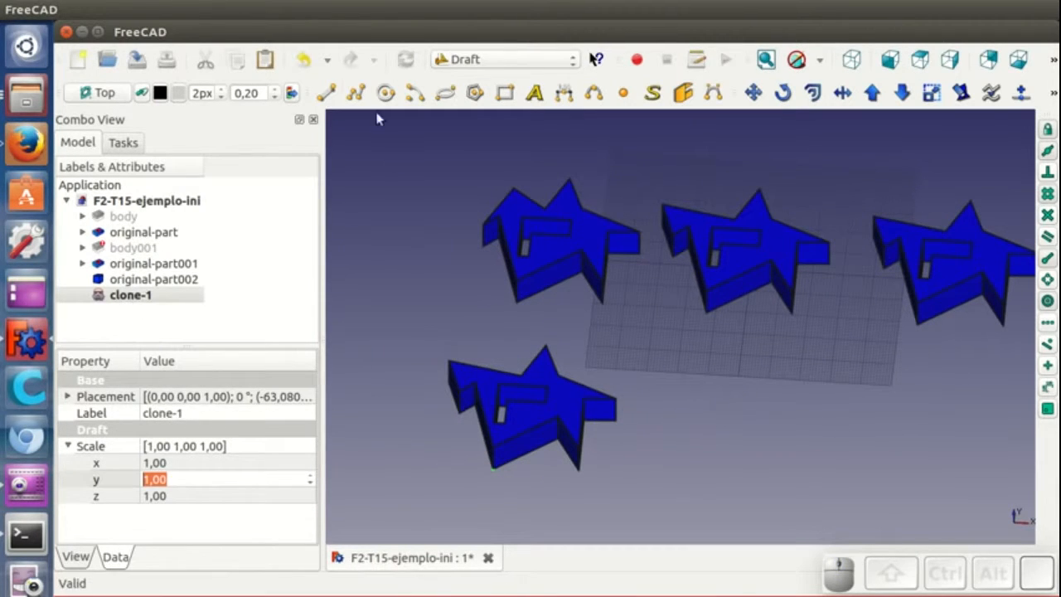
pyautogui.click(172, 9)
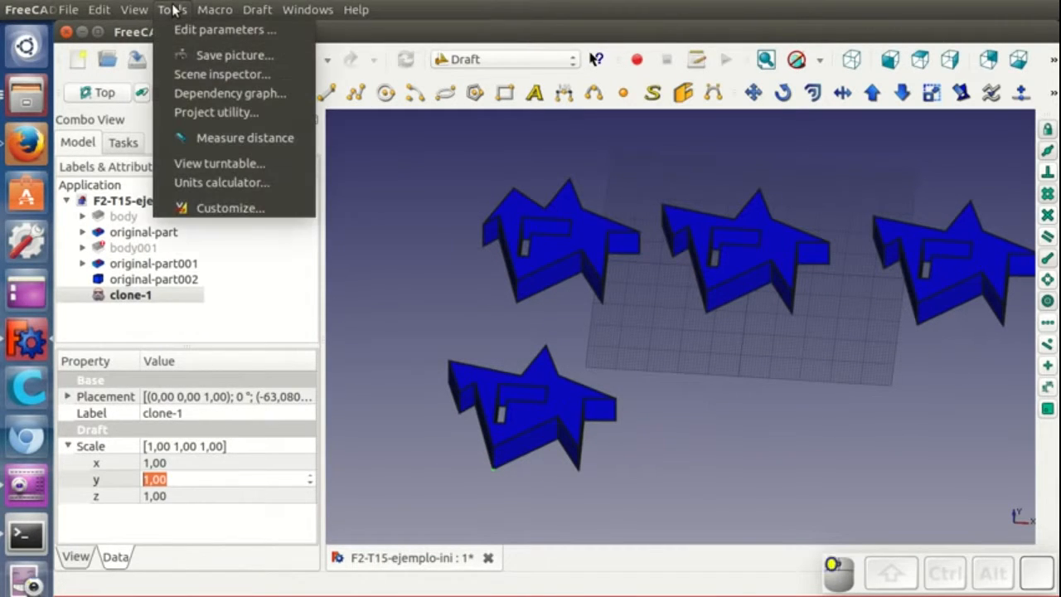
pyautogui.click(192, 94)
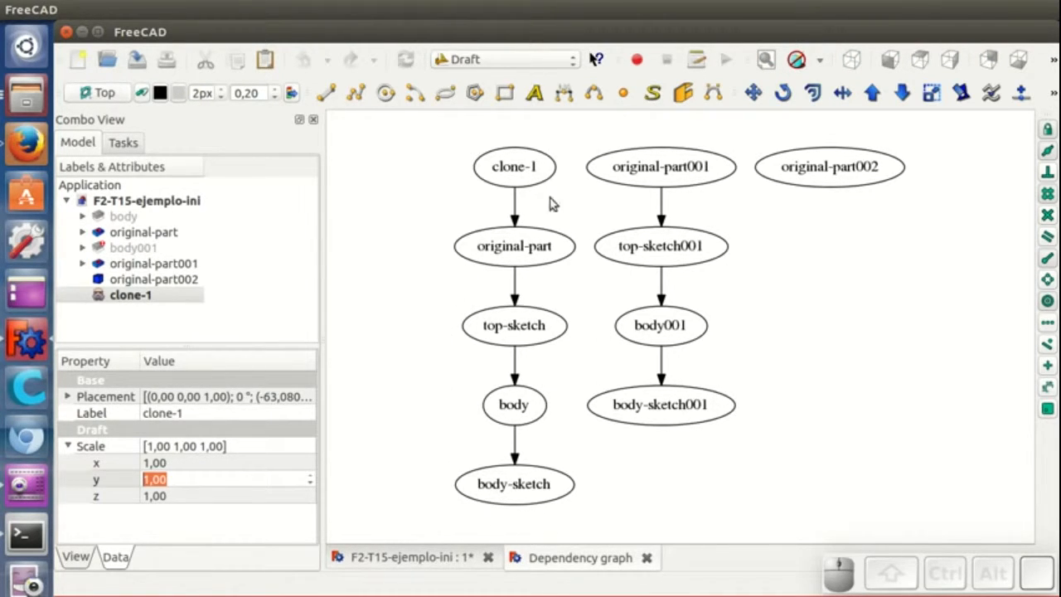
pyautogui.click(647, 558)
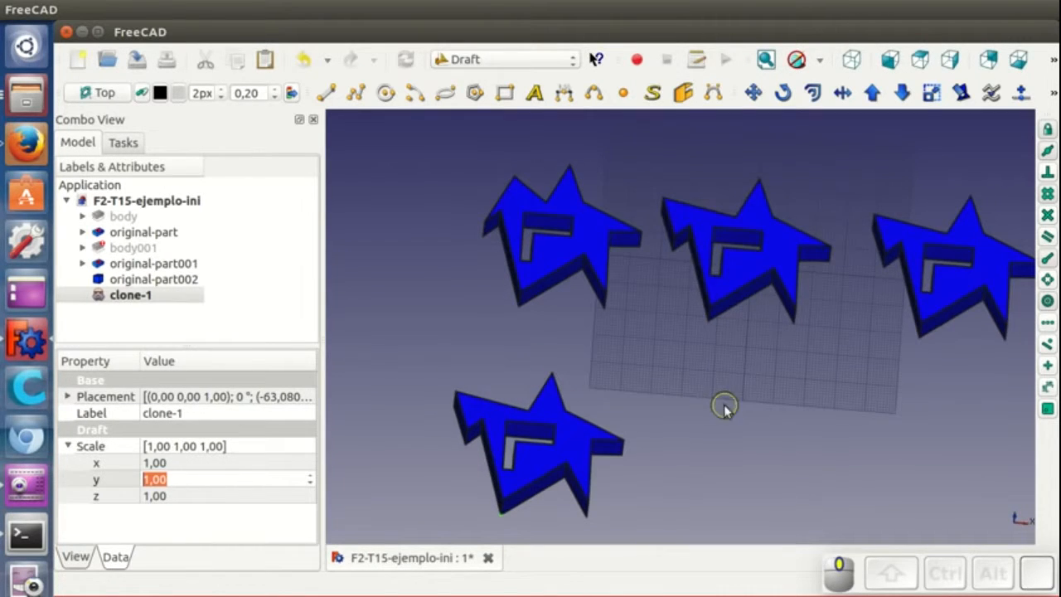
# - Edit body-sketch, dragging a star vertex to reshape the original's outline, and close the sketch
pyautogui.click(748, 265)
pyautogui.moveTo(890, 332); pyautogui.dragTo(890, 309, button='middle')
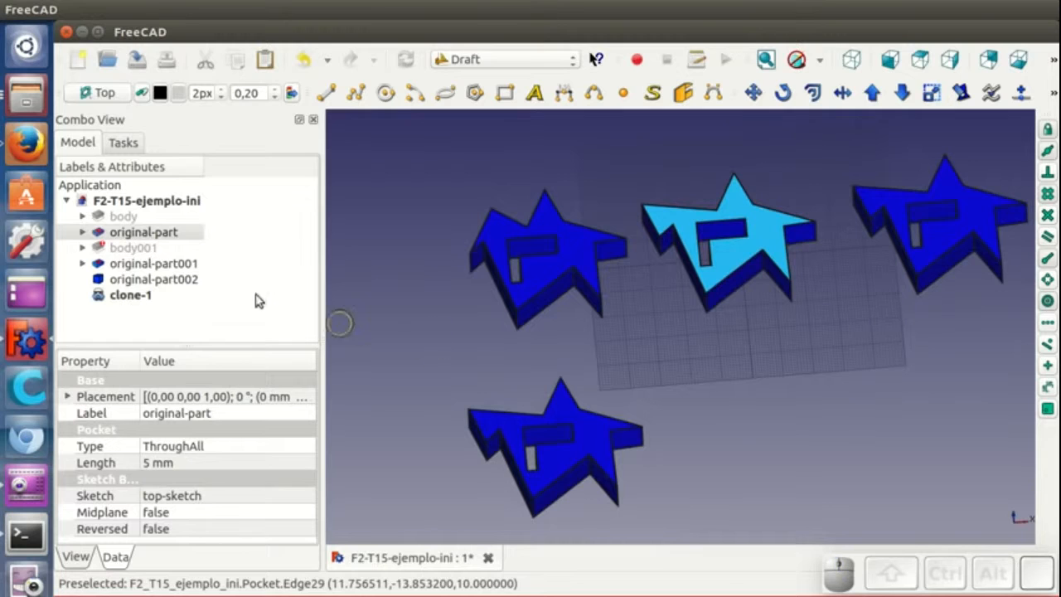
pyautogui.click(82, 216)
pyautogui.doubleClick(155, 232)
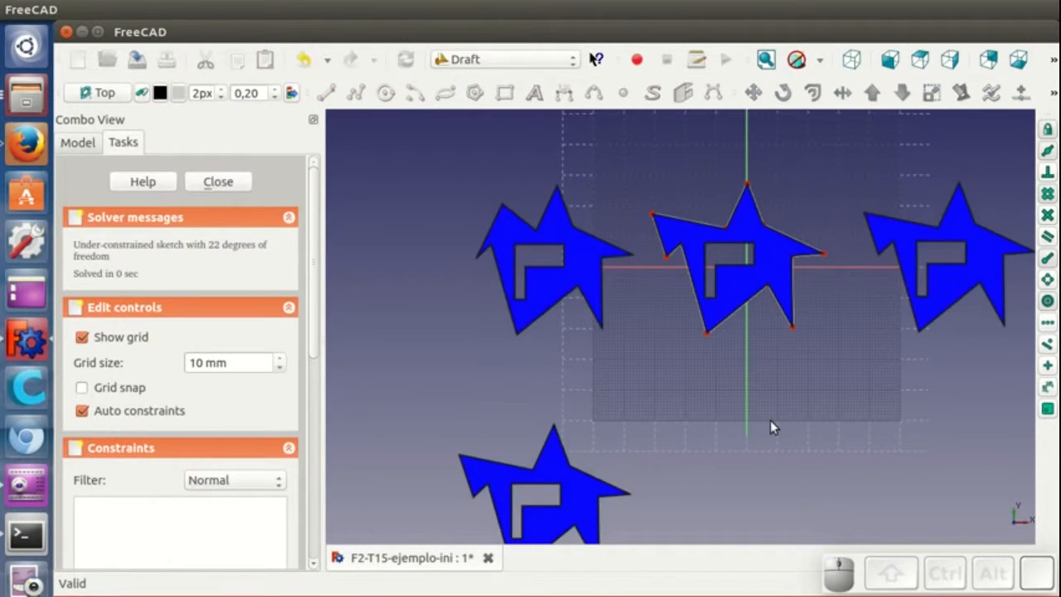
pyautogui.moveTo(772, 327); pyautogui.dragTo(788, 318)
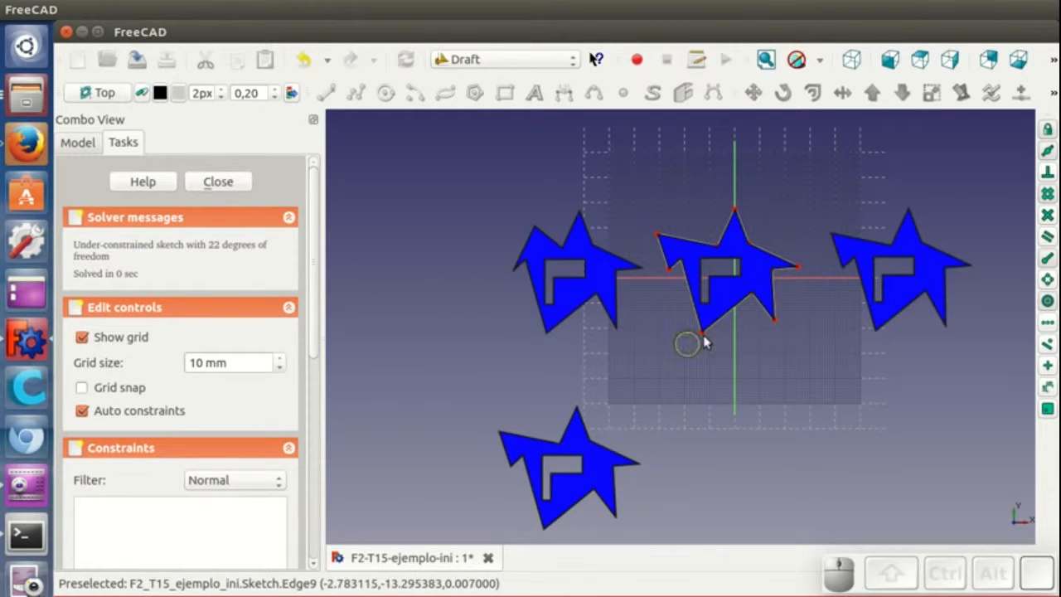
pyautogui.click(218, 182)
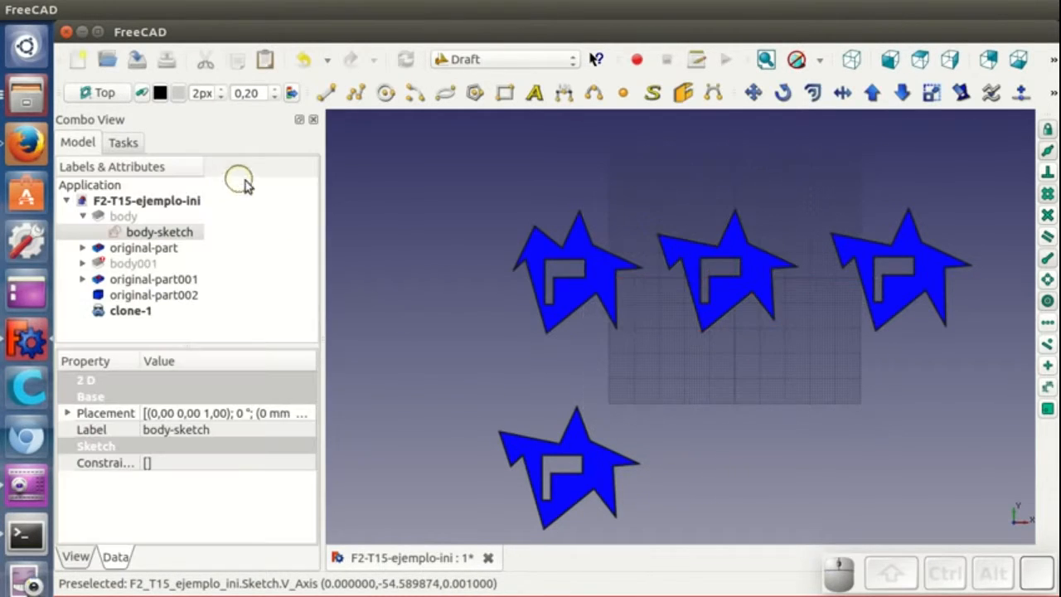
# - Orbit the view and select clone-1 to compare it with the reshaped original
pyautogui.moveTo(647, 473)
pyautogui.mouseDown(button='middle')
pyautogui.moveTo(663, 459)
pyautogui.moveTo(656, 426)
pyautogui.mouseUp(button='middle')
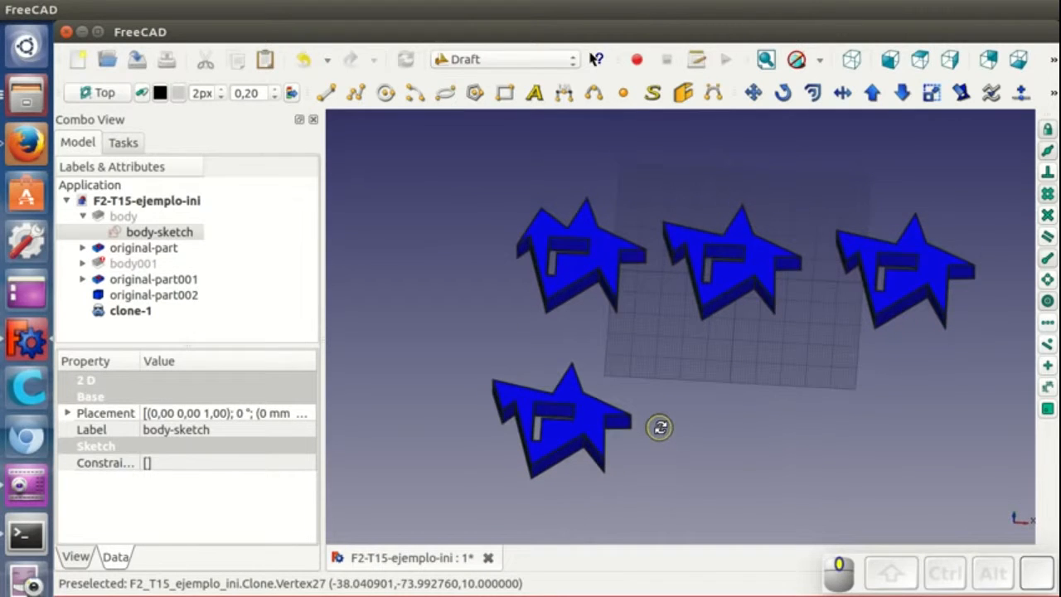
pyautogui.moveTo(755, 428)
pyautogui.mouseDown(button='middle')
pyautogui.moveTo(737, 386)
pyautogui.moveTo(732, 415)
pyautogui.mouseUp(button='middle')
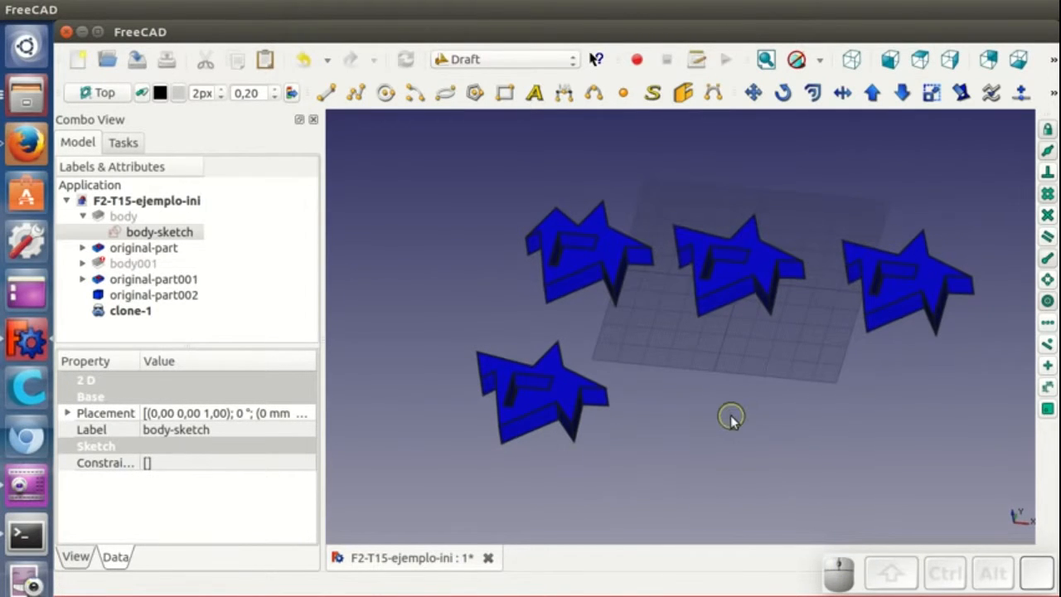
pyautogui.click(128, 311)
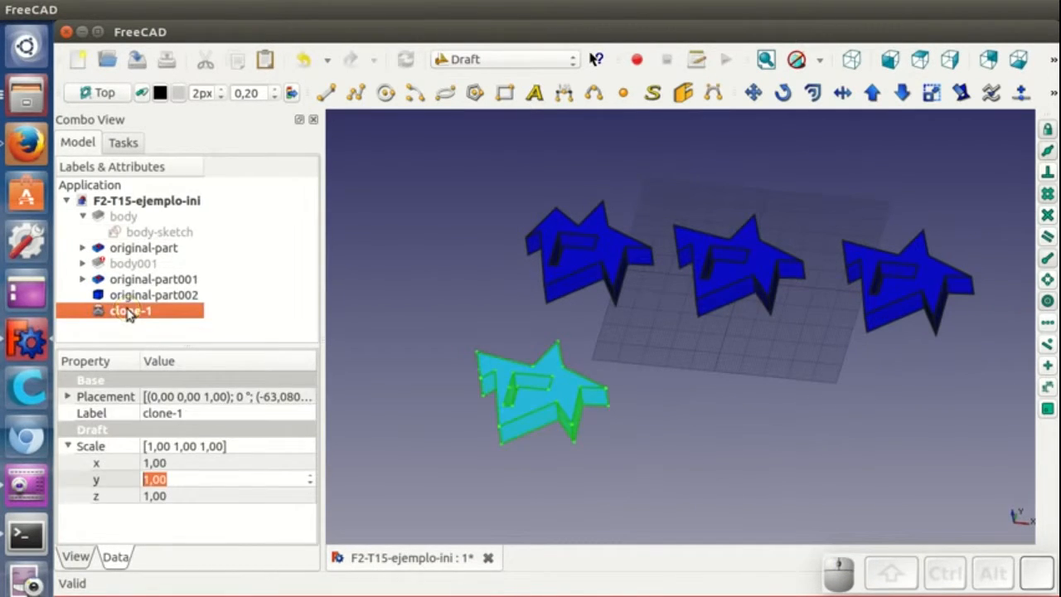
# - Select original-part and create a Draft clone of it
pyautogui.click(68, 447)
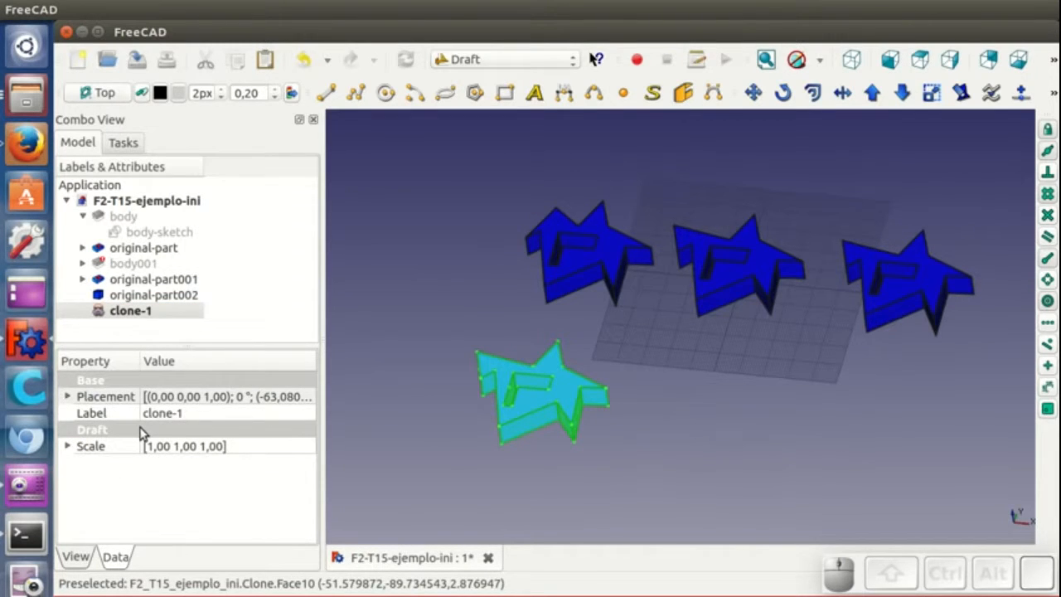
pyautogui.click(740, 421)
pyautogui.moveTo(733, 432); pyautogui.dragTo(749, 445, button='middle')
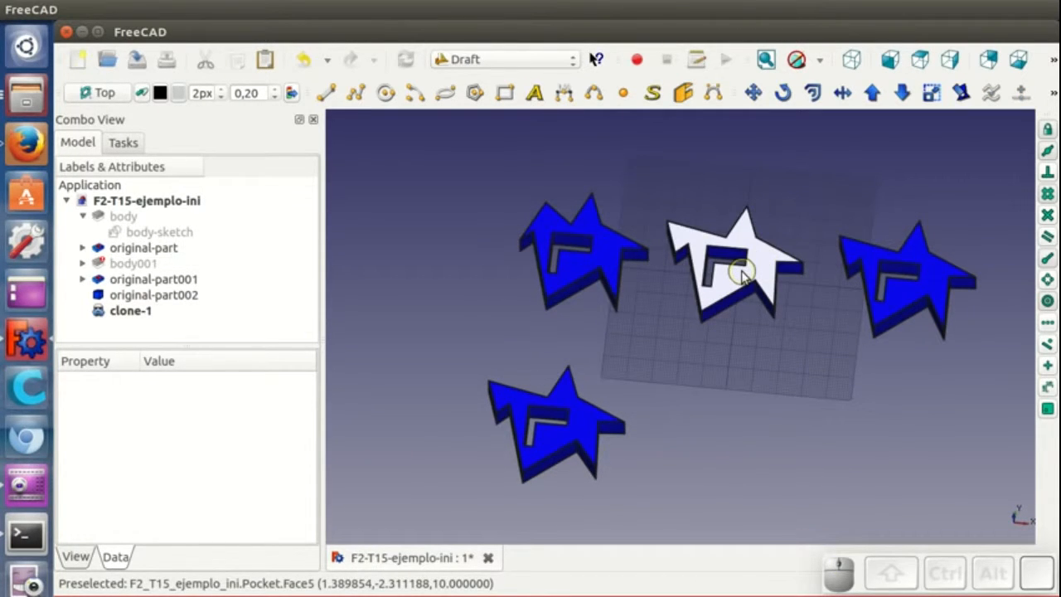
pyautogui.click(766, 259)
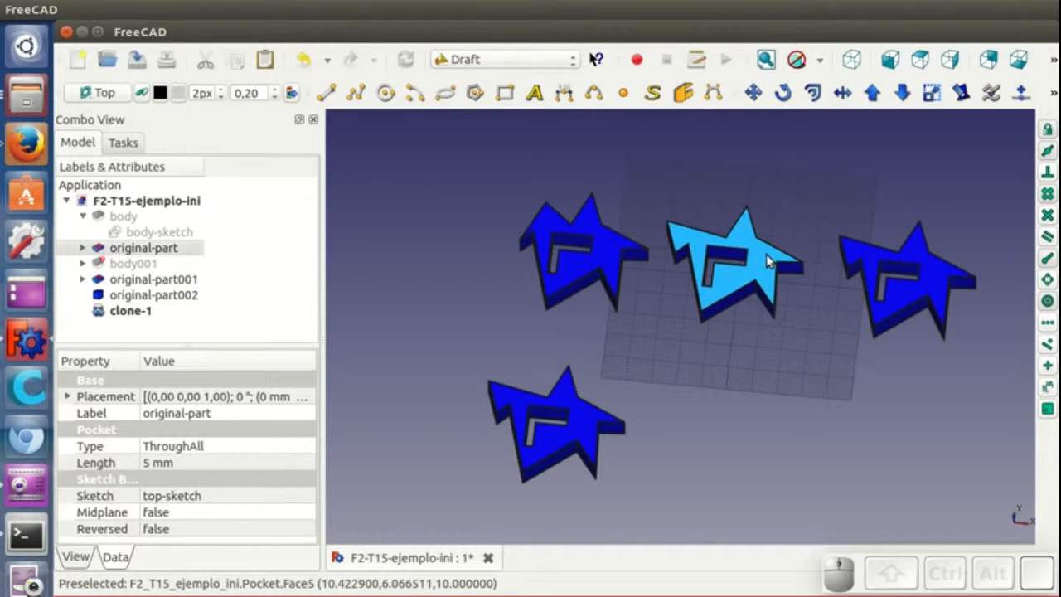
pyautogui.click(1053, 91)
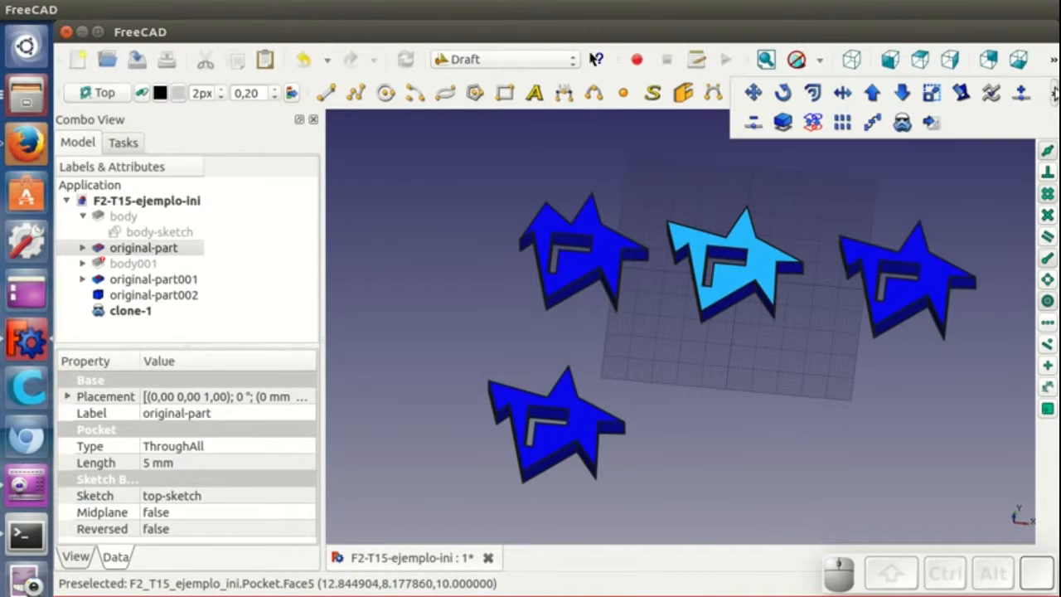
pyautogui.click(902, 122)
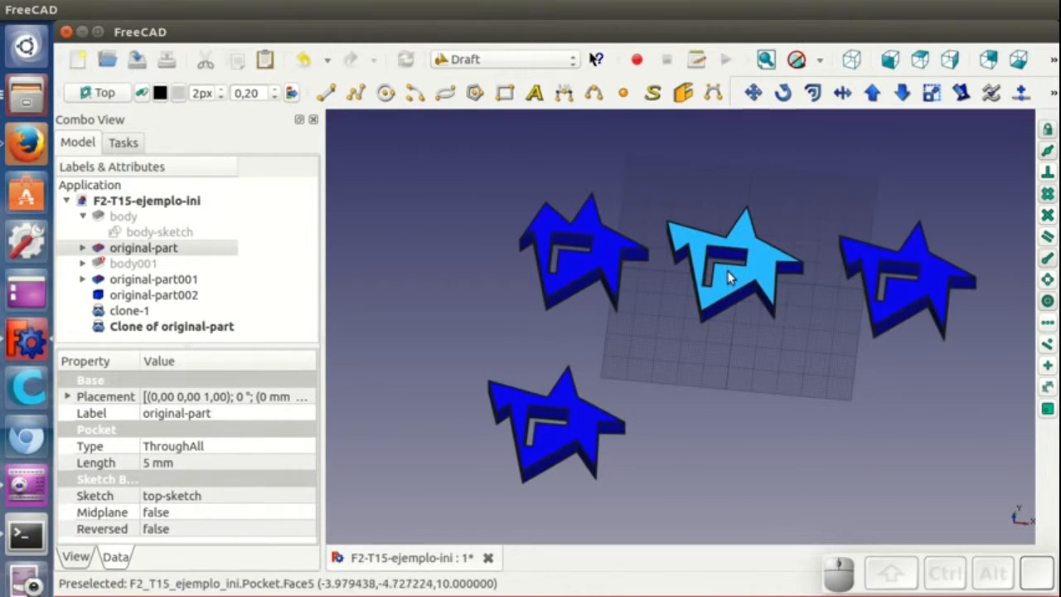
# - Rename the new clone to clone-2
pyautogui.click(224, 325)
pyautogui.rightClick(223, 326)
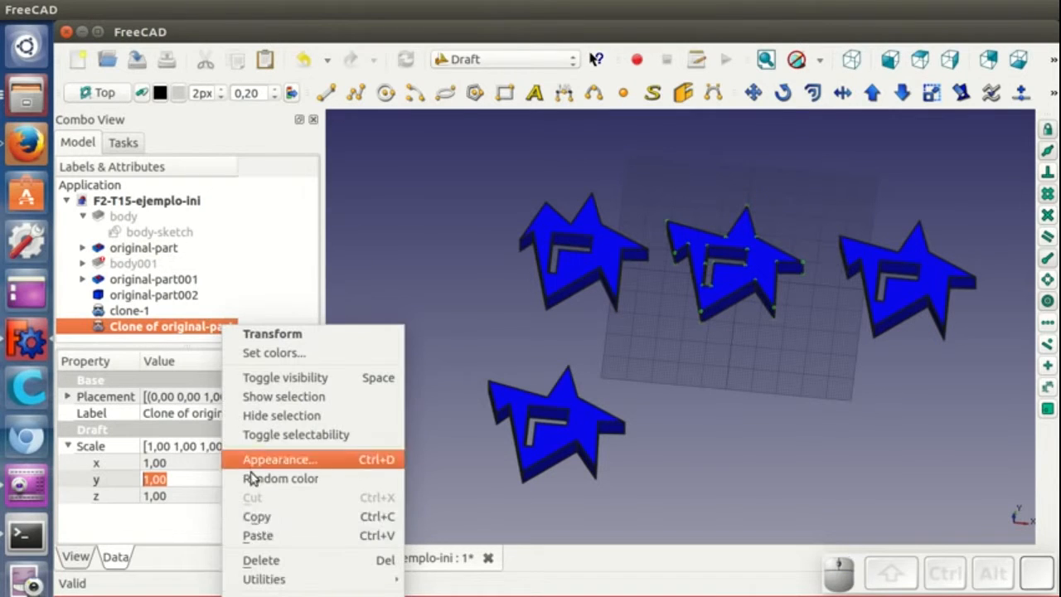
pyautogui.click(282, 594)
pyautogui.write('clone')
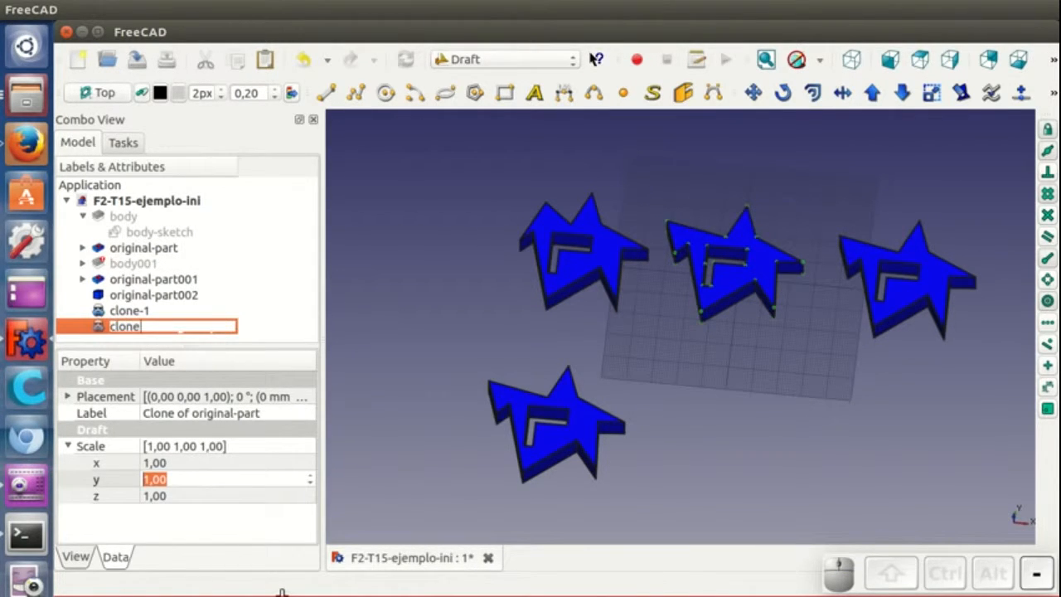
pyautogui.write('-2')
pyautogui.press('Return')
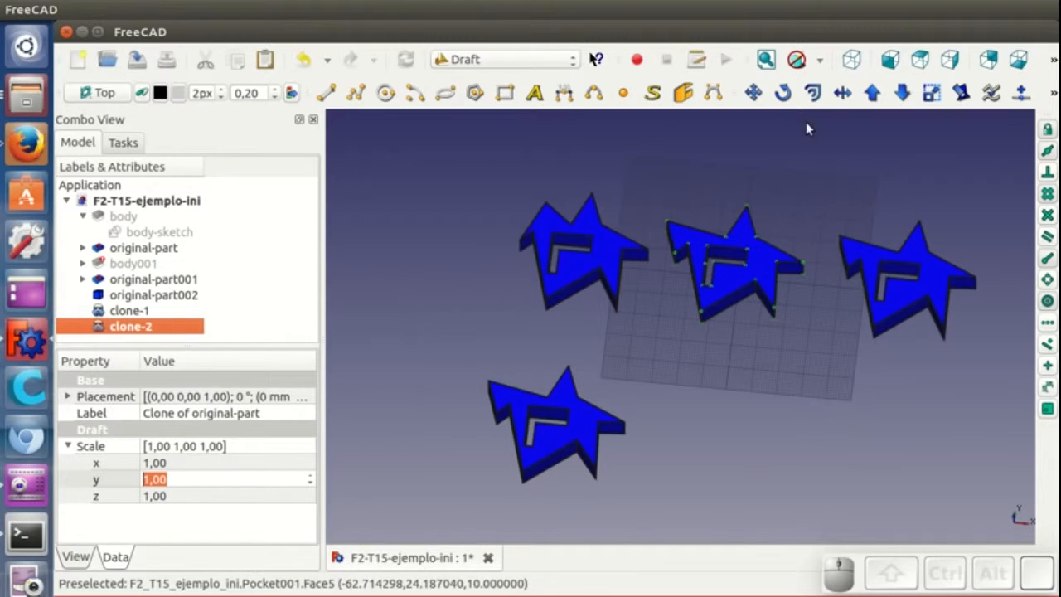
# - Move clone-2 about 2 mm in X and 68 mm in negative Y, below the original
pyautogui.click(753, 92)
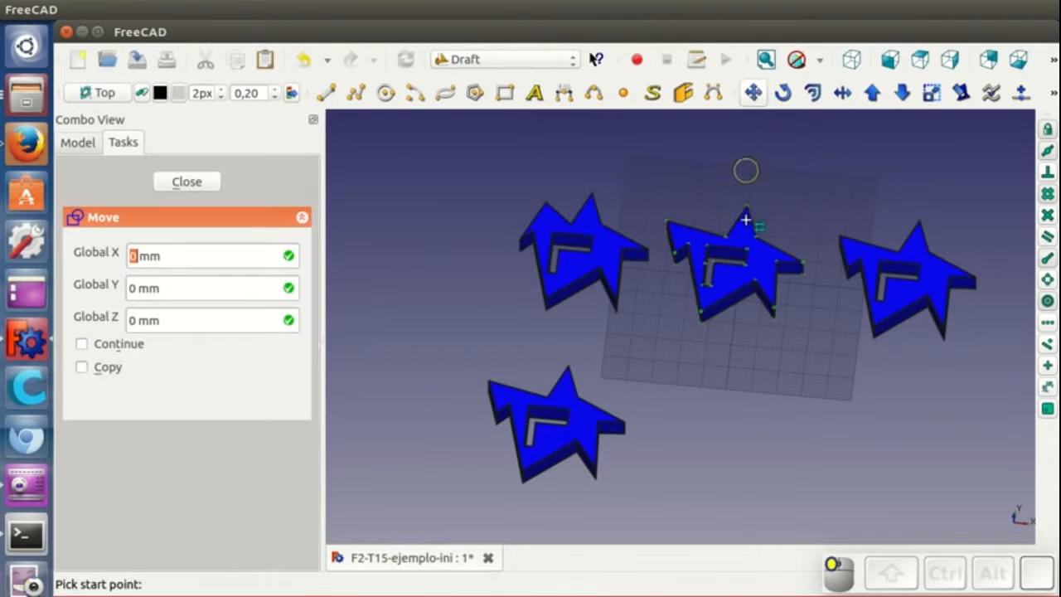
pyautogui.click(711, 316)
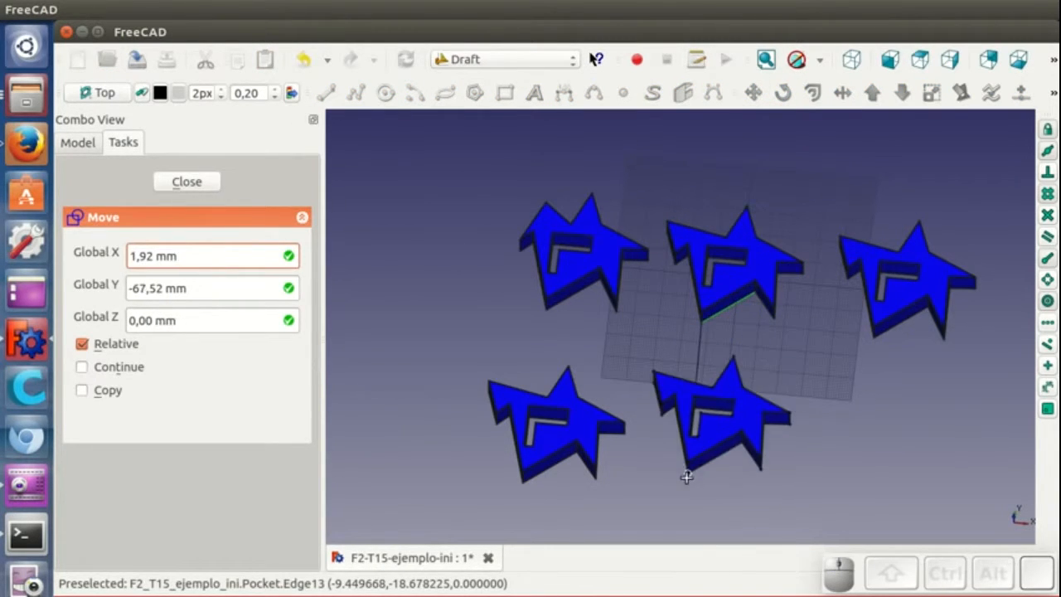
pyautogui.click(715, 488)
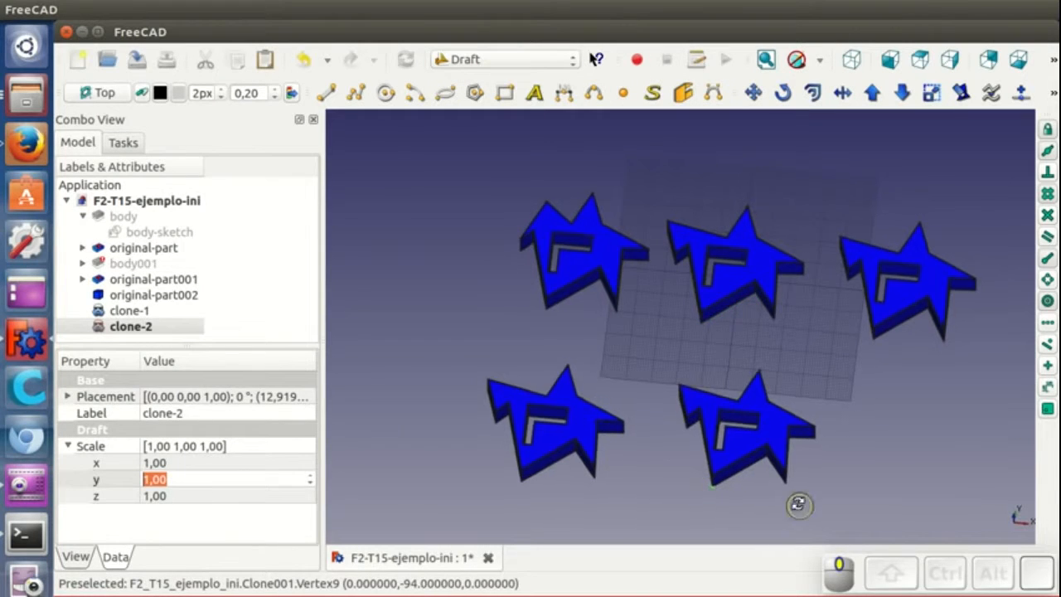
# - Set clone-2's scale to 1.5 in both X and Y
pyautogui.moveTo(798, 502); pyautogui.dragTo(806, 485, button='middle')
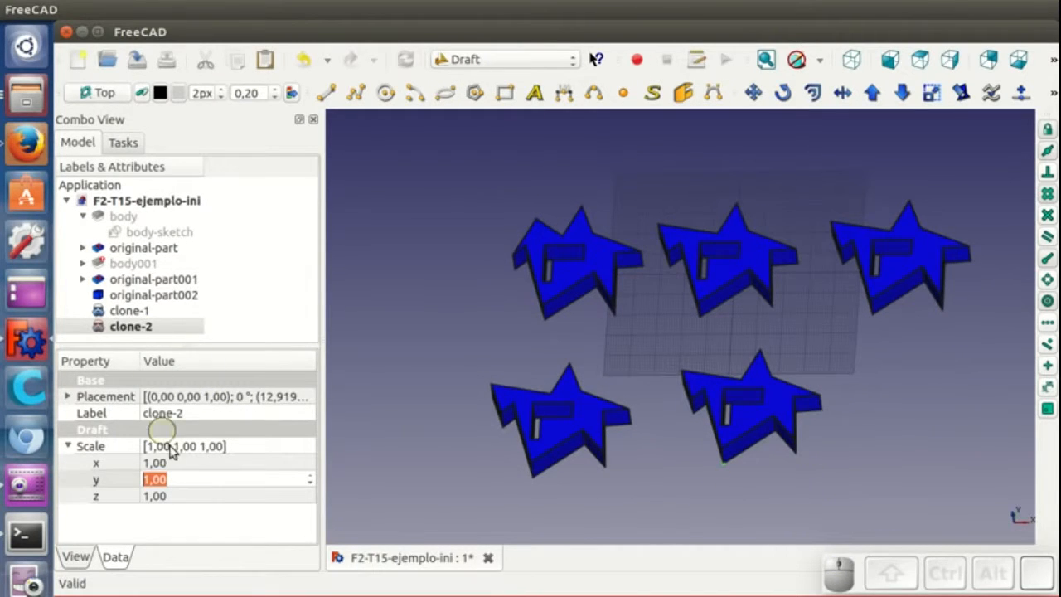
pyautogui.click(198, 462)
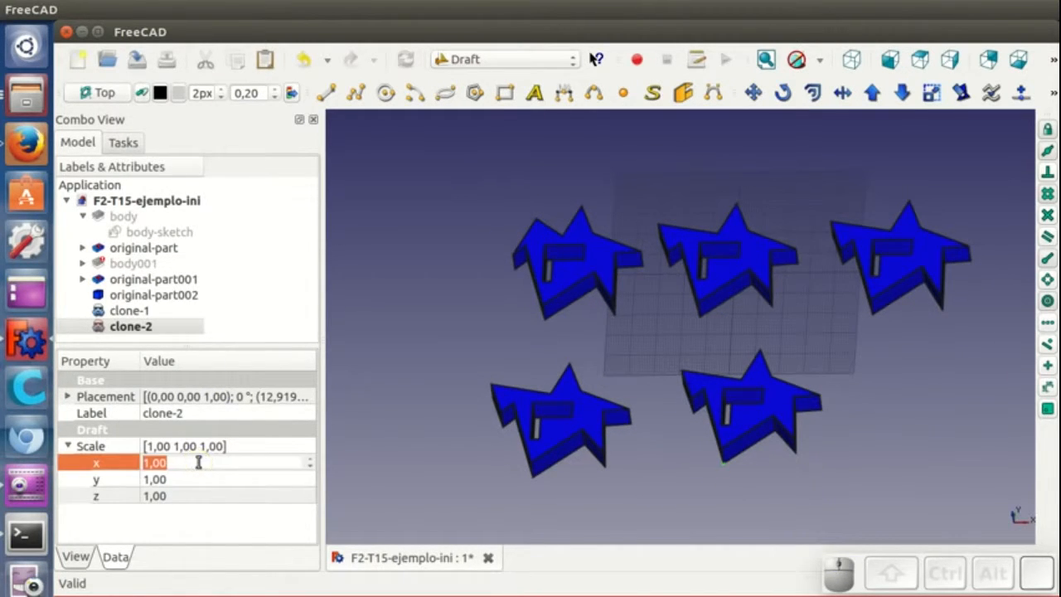
pyautogui.write('1,5')
pyautogui.press('Return')
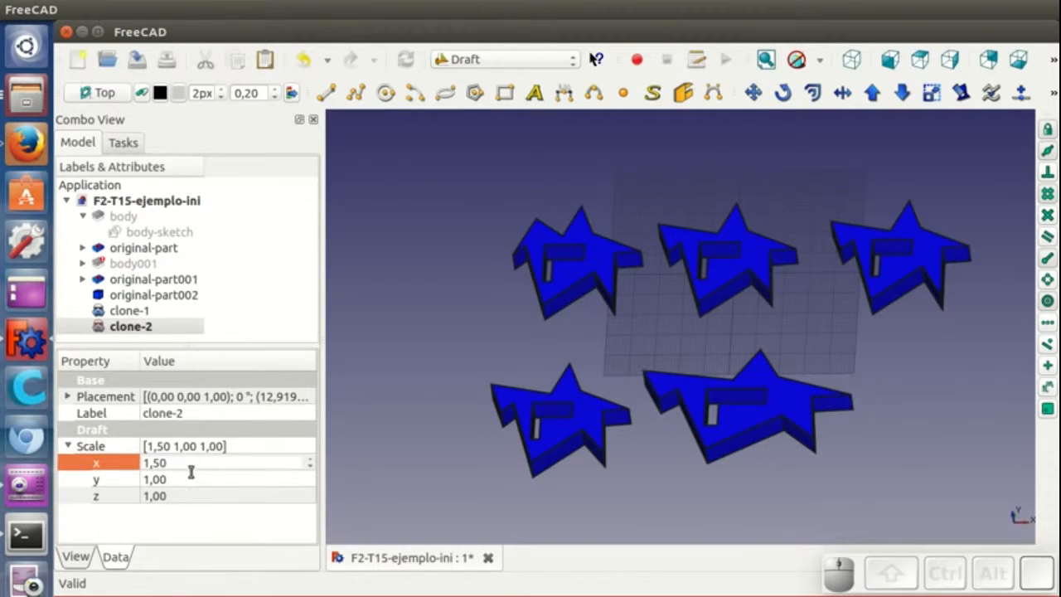
pyautogui.click(188, 479)
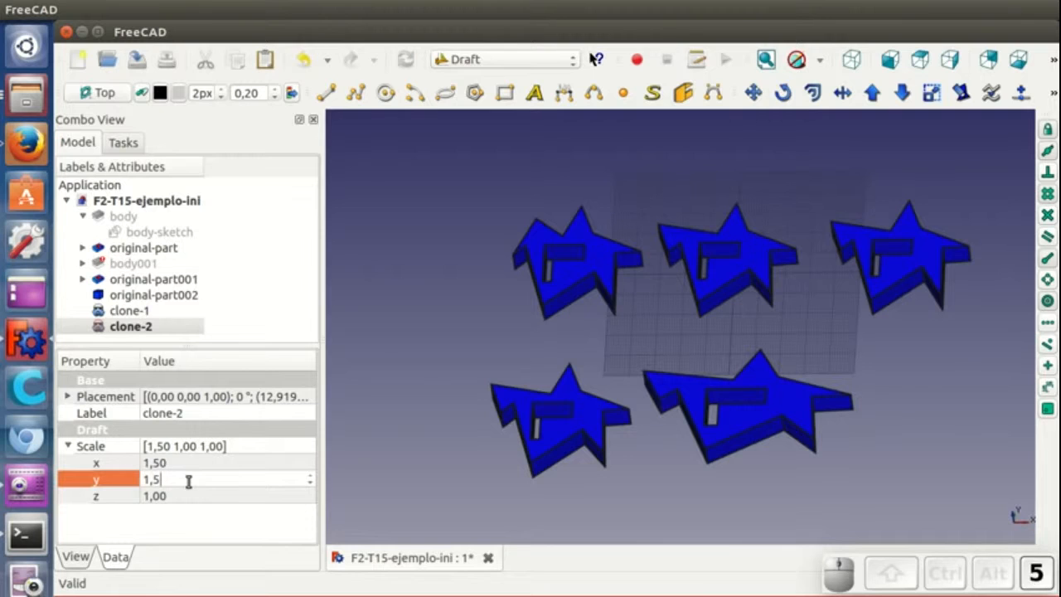
pyautogui.press('Return')
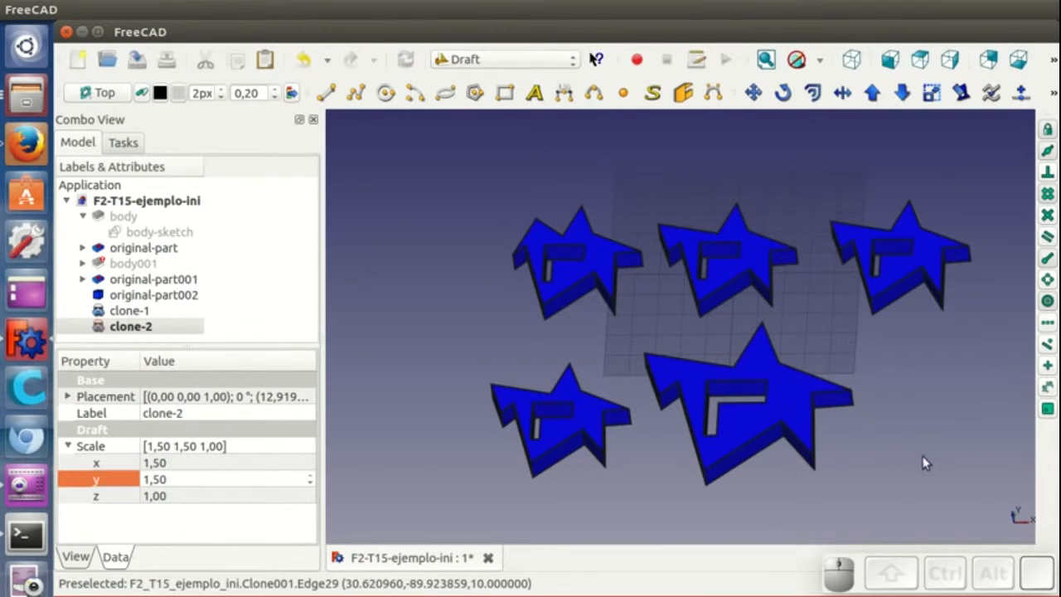
# - Select original-part again and create another Draft clone of it
pyautogui.click(872, 466)
pyautogui.moveTo(872, 465); pyautogui.dragTo(890, 478, button='middle')
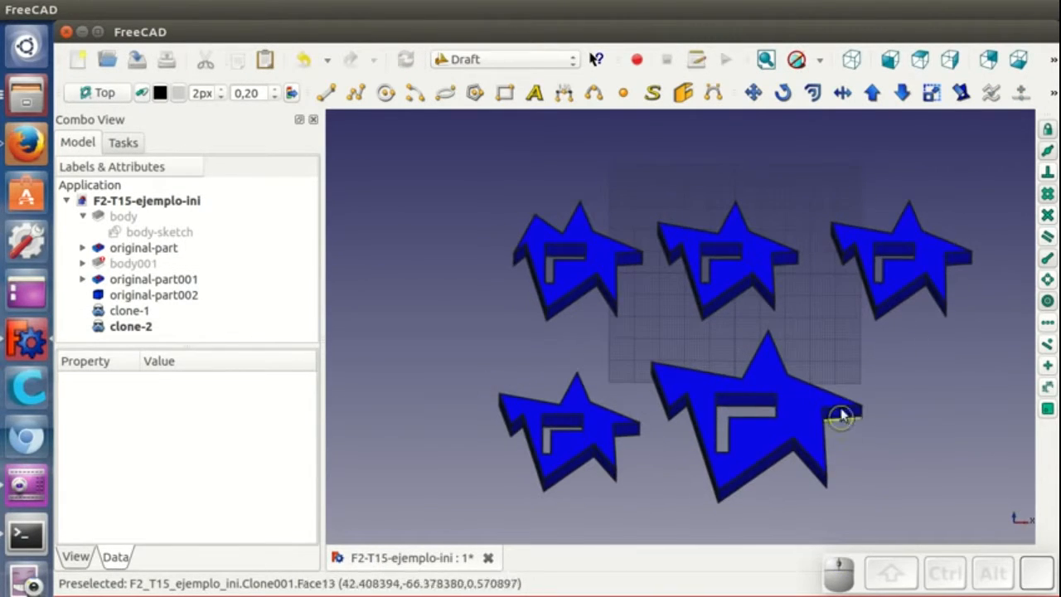
pyautogui.scroll(-3, 736, 436)
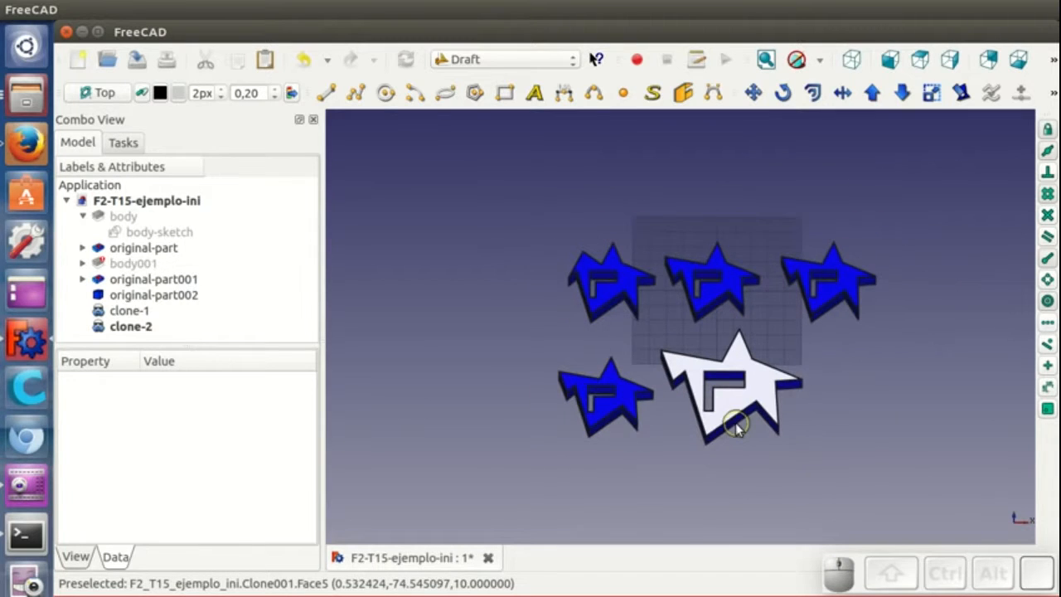
pyautogui.moveTo(736, 439); pyautogui.dragTo(706, 446, button='middle')
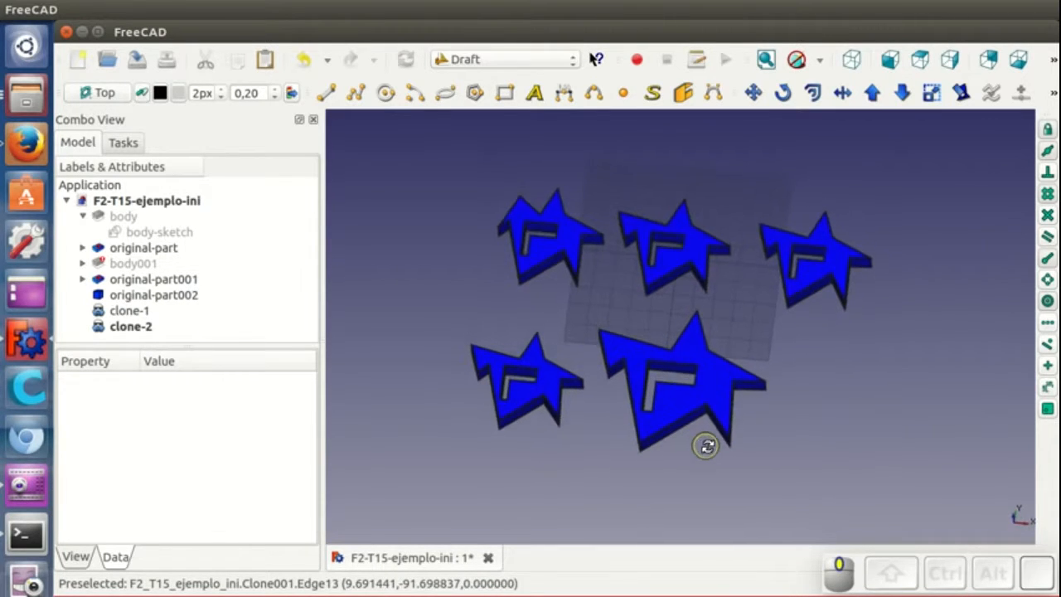
pyautogui.click(699, 254)
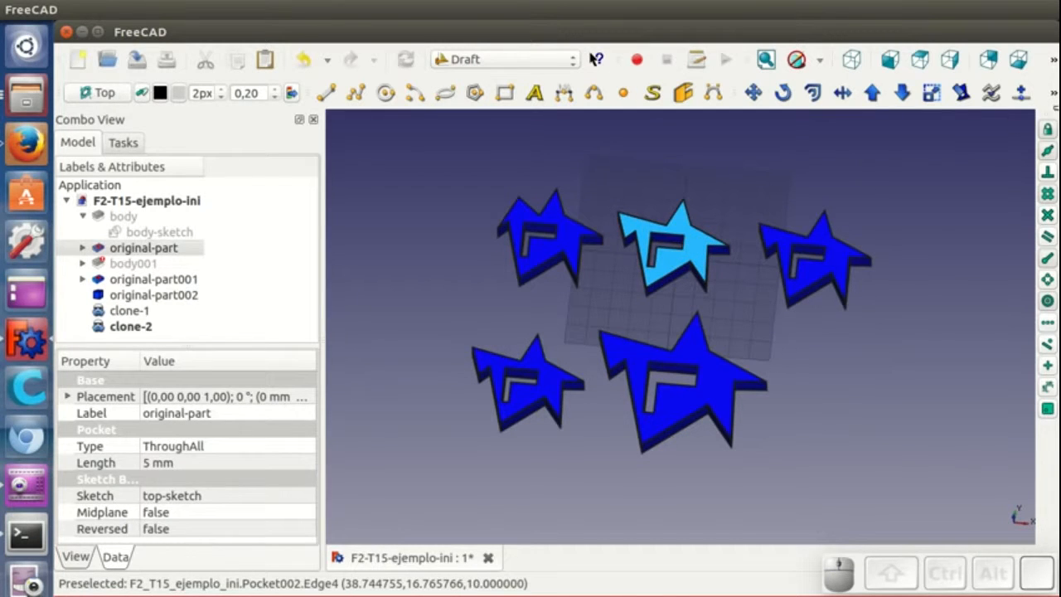
pyautogui.click(1052, 94)
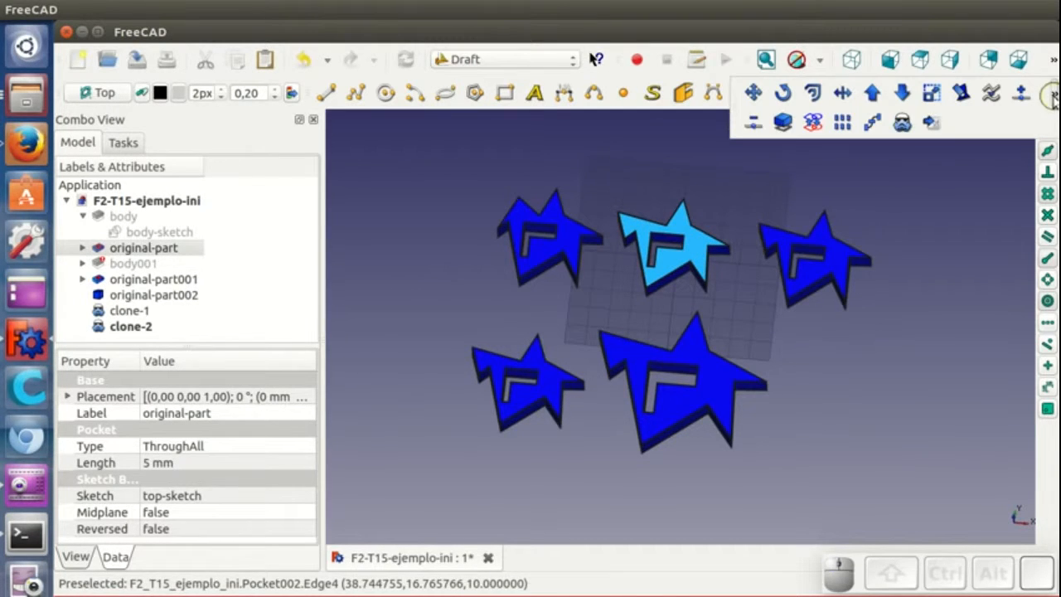
pyautogui.click(901, 123)
pyautogui.scroll(-1, 313, 290)
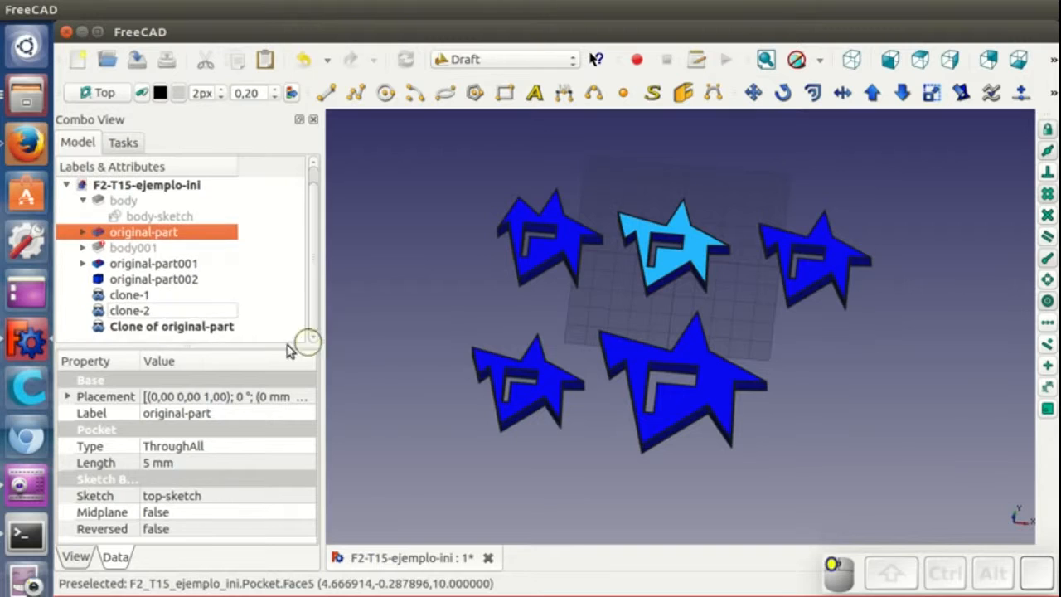
# - Rename the newest clone to clone-3
pyautogui.click(228, 326)
pyautogui.rightClick(227, 329)
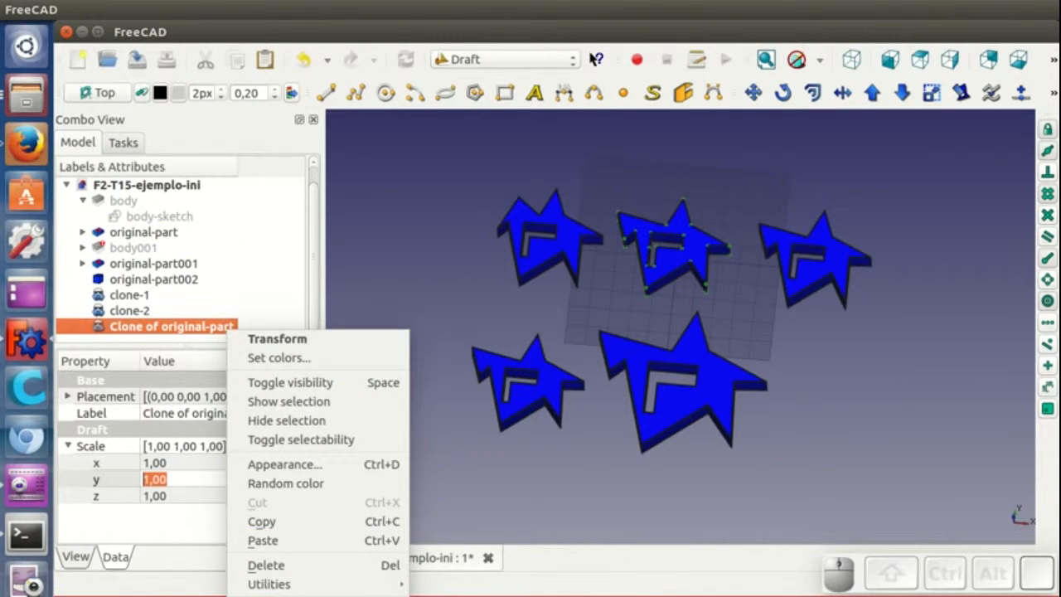
pyautogui.click(281, 592)
pyautogui.write('clon')
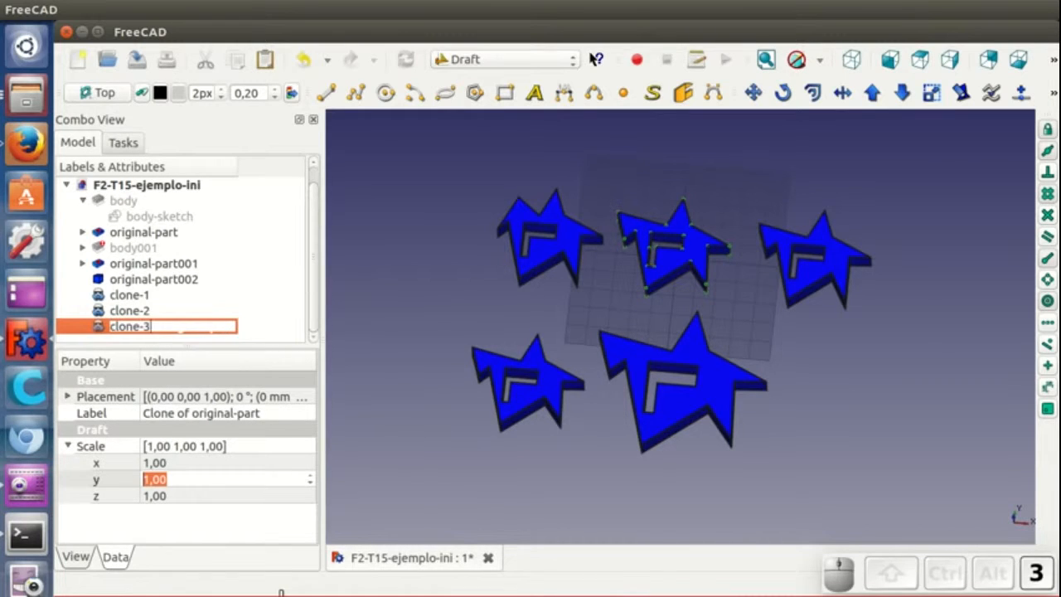
pyautogui.write('e-3')
pyautogui.press('Return')
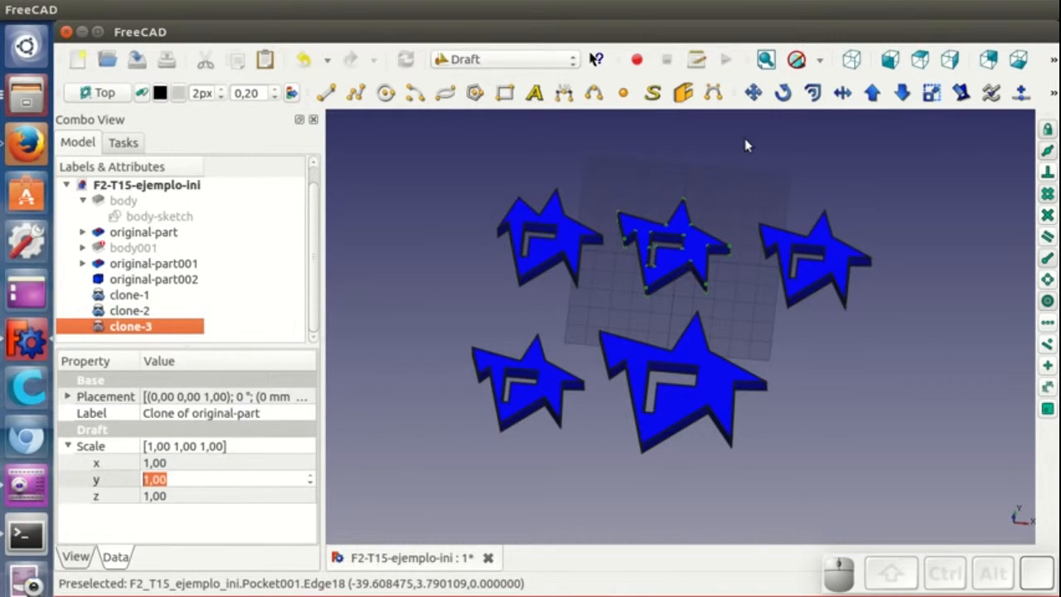
# - Move clone-3 about 87 mm in X and 69 mm in negative Y, to the right of clone-2
pyautogui.click(752, 93)
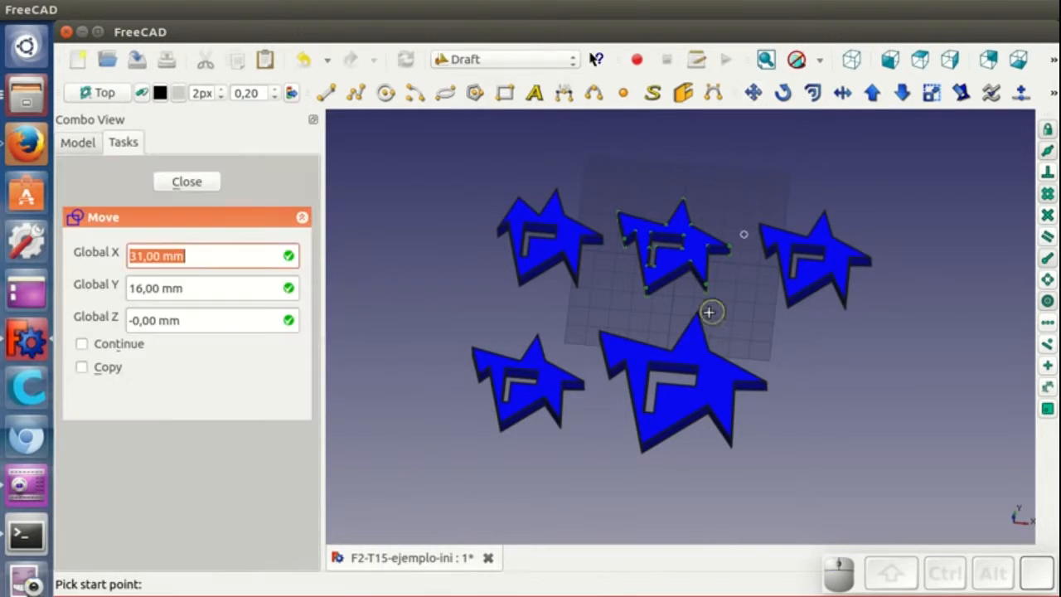
pyautogui.click(728, 255)
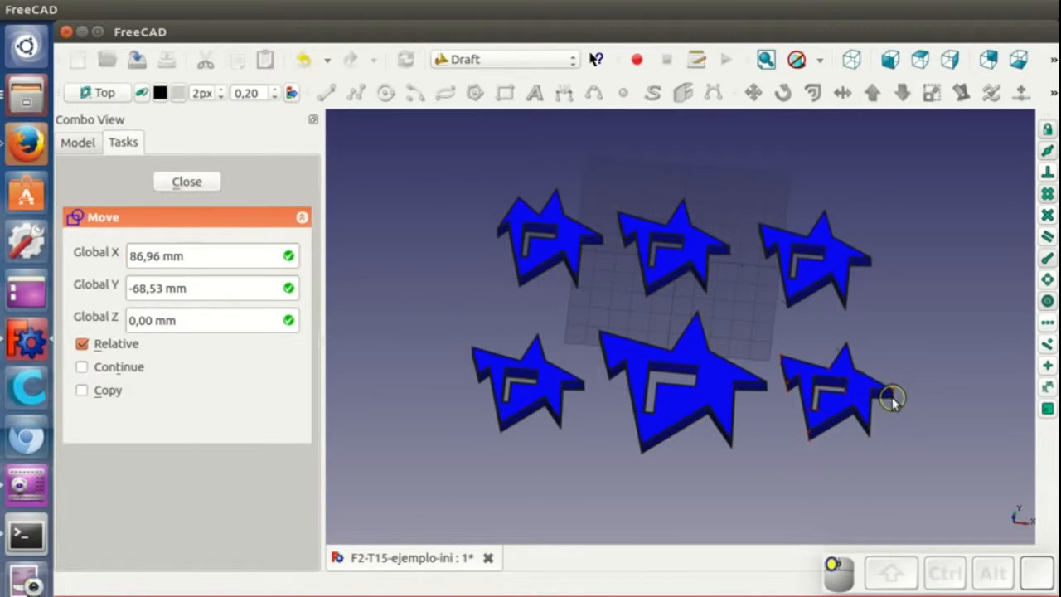
pyautogui.click(893, 398)
# - Set clone-3's scale to 0.5 in both X and Y
pyautogui.click(158, 325)
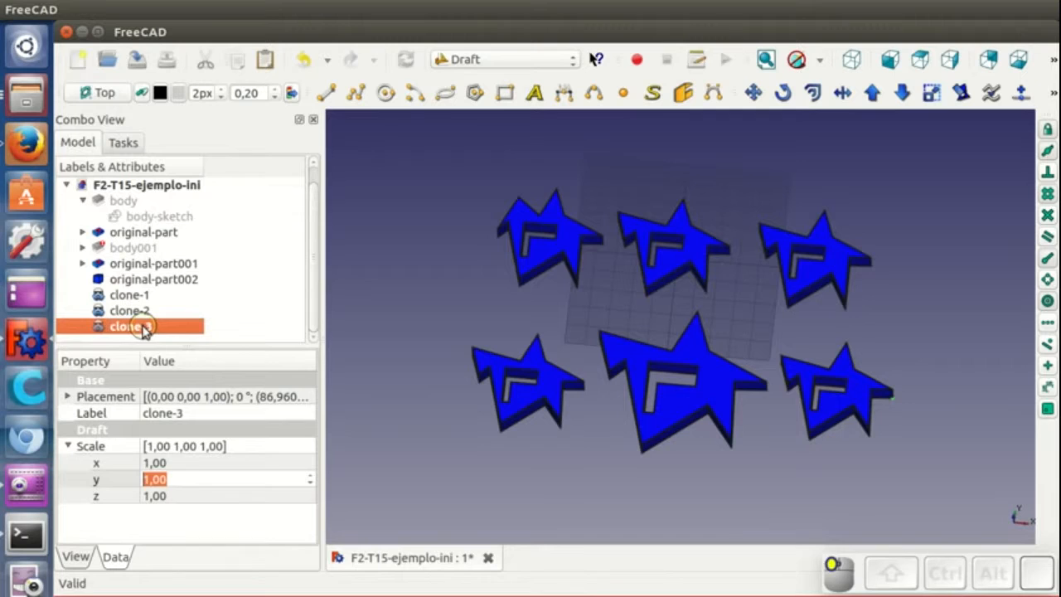
pyautogui.click(188, 467)
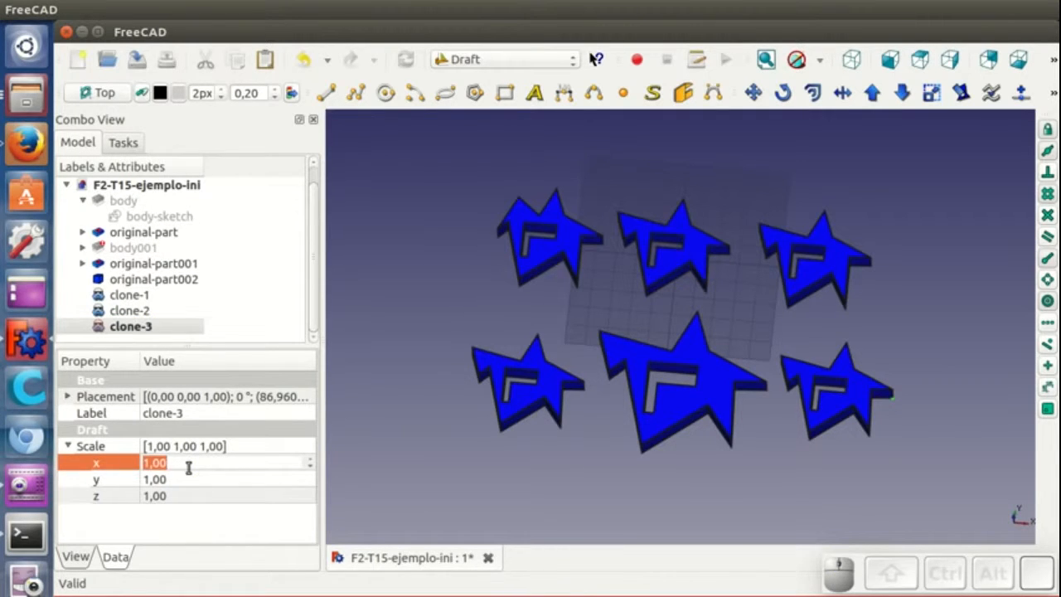
pyautogui.write('0,5')
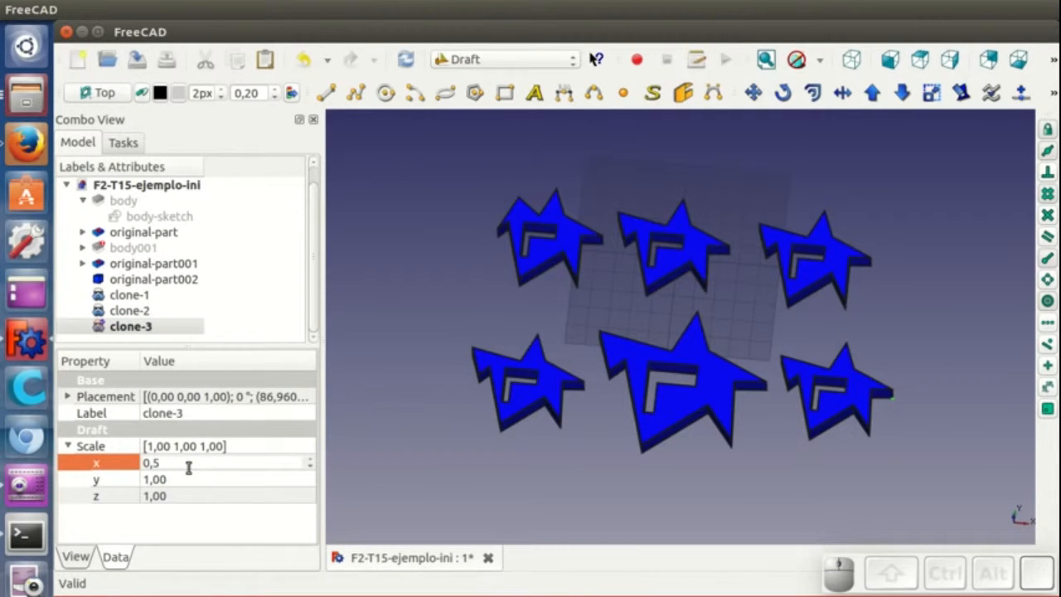
pyautogui.press('Return')
pyautogui.click(183, 479)
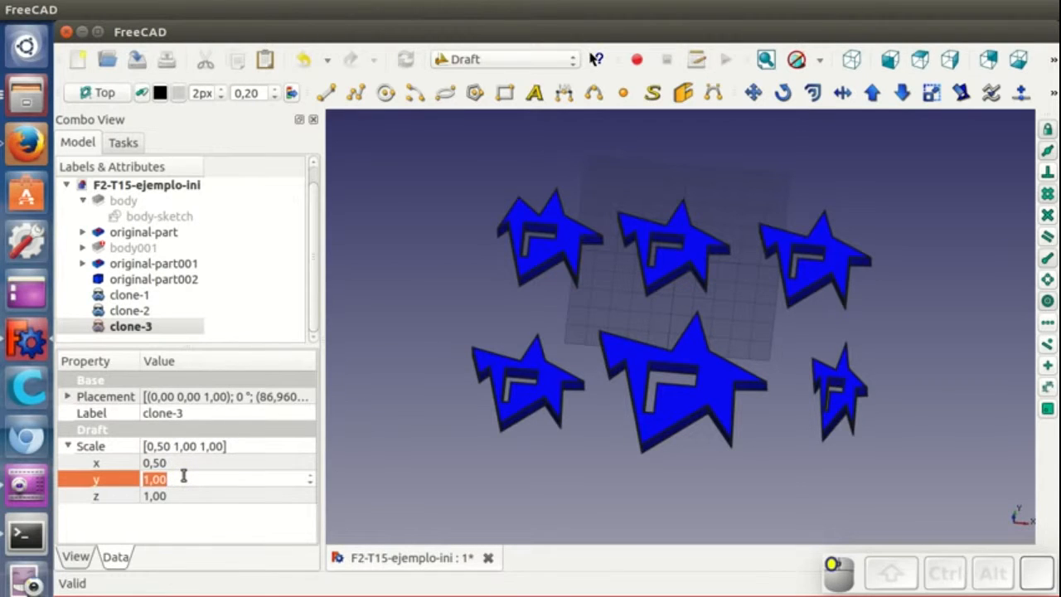
pyautogui.write('0,5')
pyautogui.press('Return')
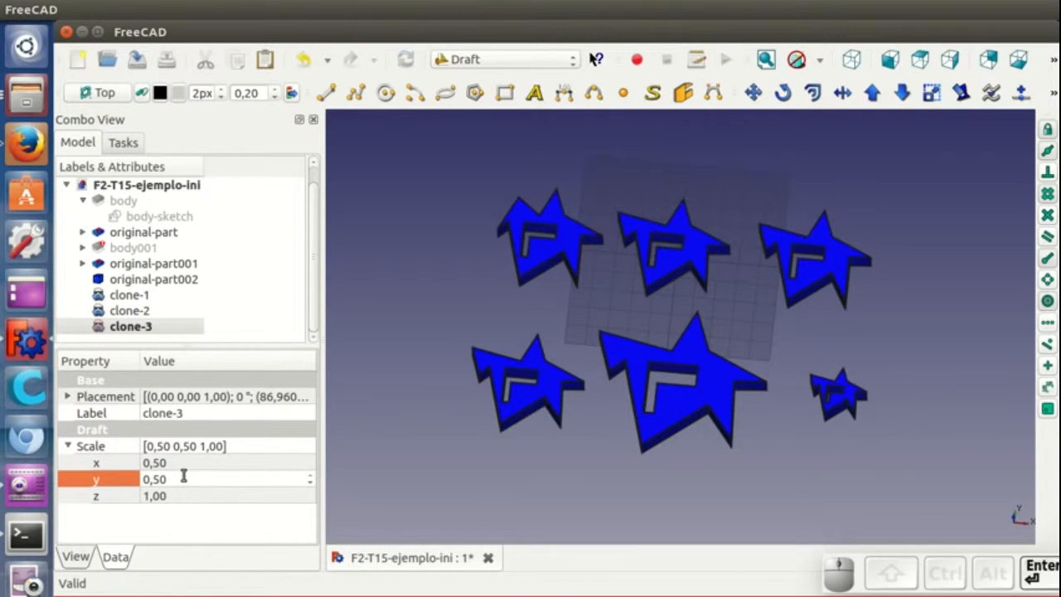
# - Change clone-1's shape color to yellow through its appearance settings
pyautogui.moveTo(683, 457)
pyautogui.mouseDown(button='middle')
pyautogui.moveTo(694, 469)
pyautogui.moveTo(670, 440)
pyautogui.mouseUp(button='middle')
pyautogui.click(554, 377)
pyautogui.rightClick(554, 377)
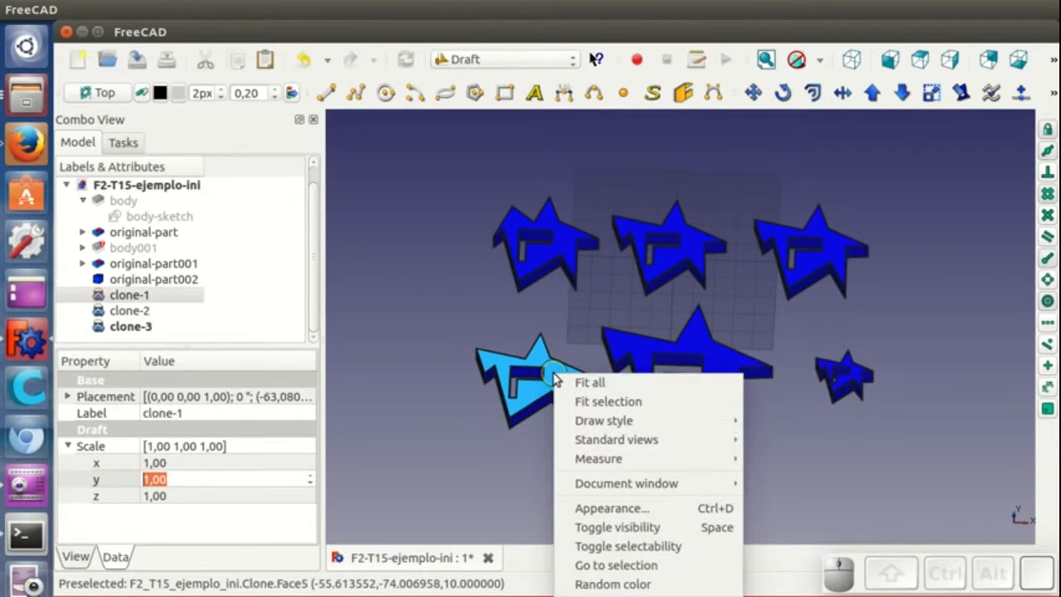
pyautogui.click(595, 507)
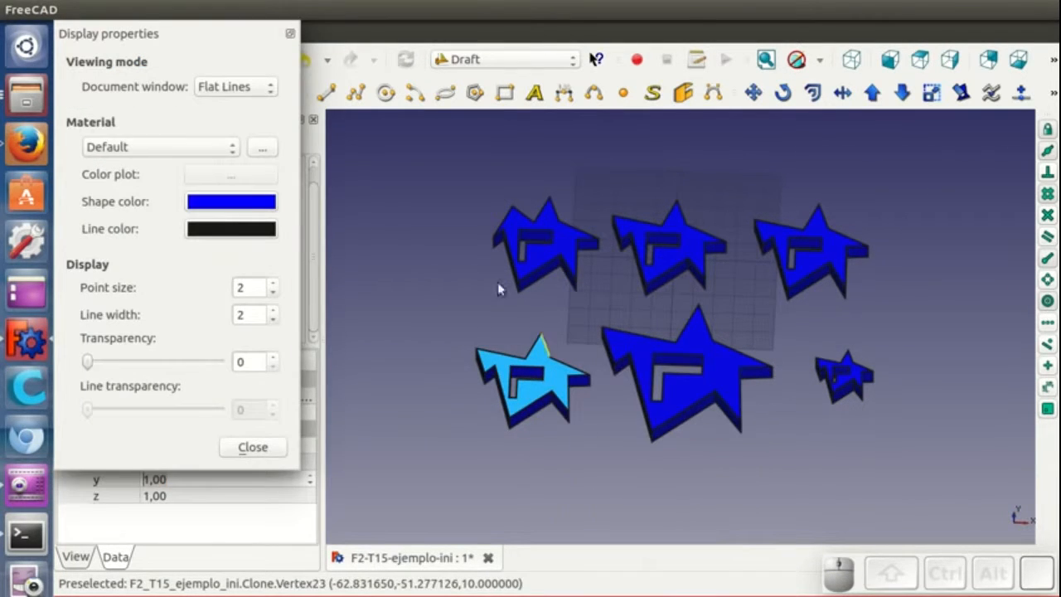
pyautogui.click(231, 202)
pyautogui.click(237, 190)
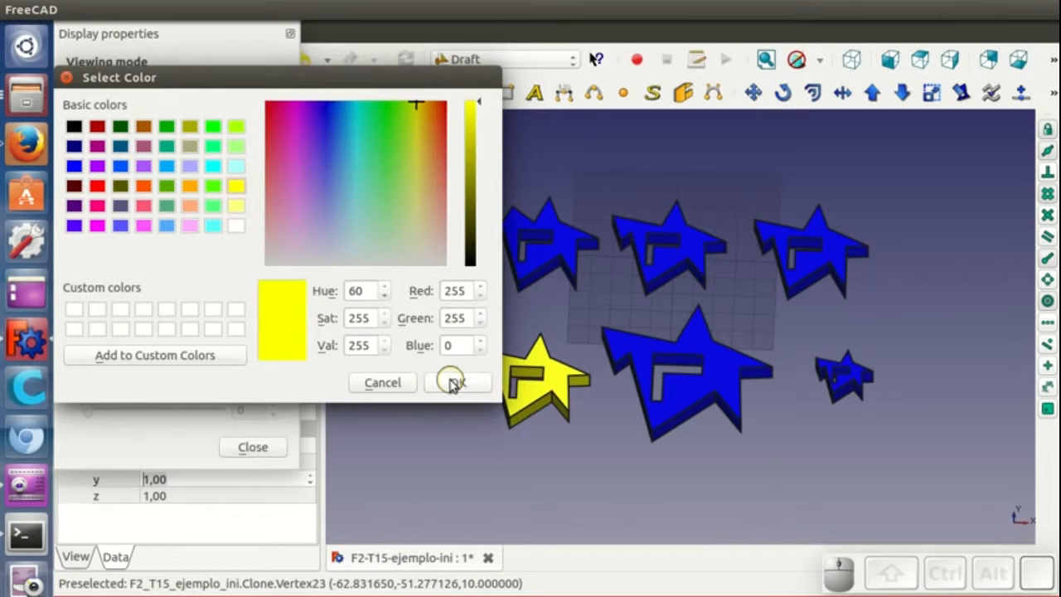
pyautogui.click(451, 381)
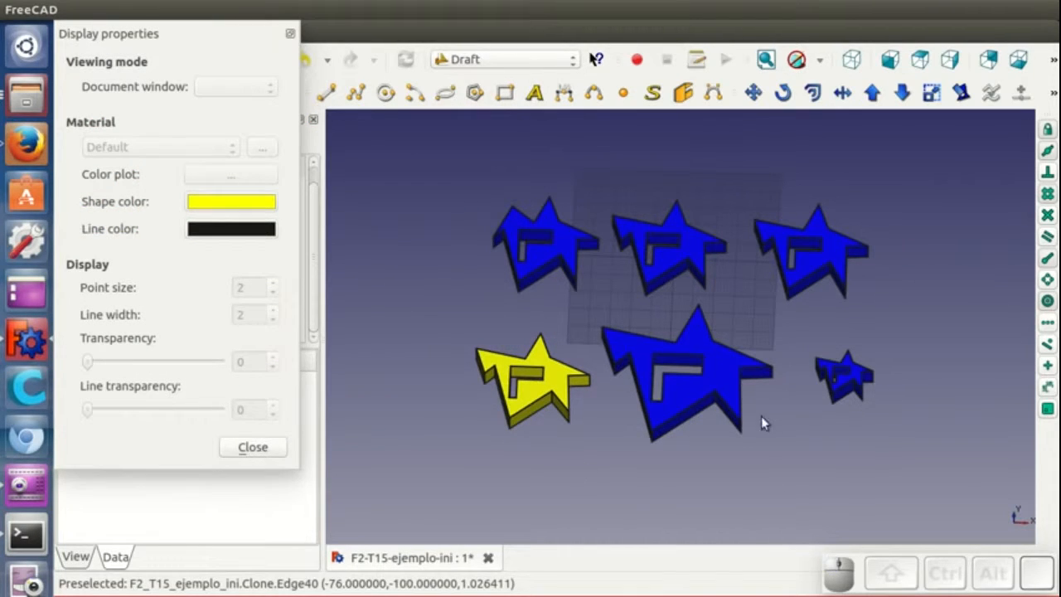
pyautogui.click(273, 449)
# - Open the document's dependency graph to inspect how the clones link to original-part, then close it
pyautogui.moveTo(698, 445); pyautogui.dragTo(700, 471, button='middle')
pyautogui.moveTo(344, 7)
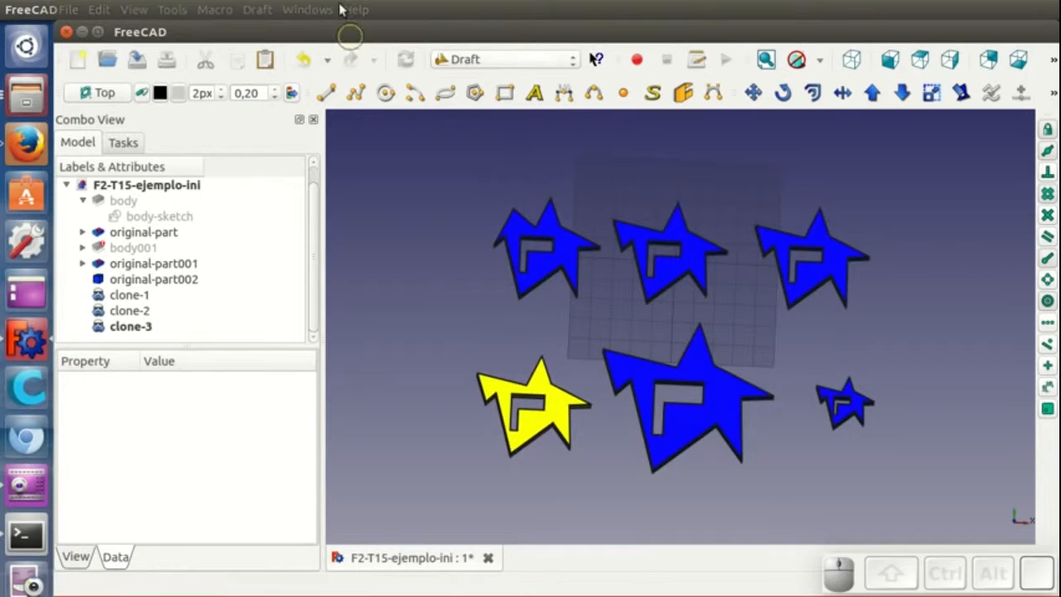
pyautogui.click(173, 9)
pyautogui.click(200, 95)
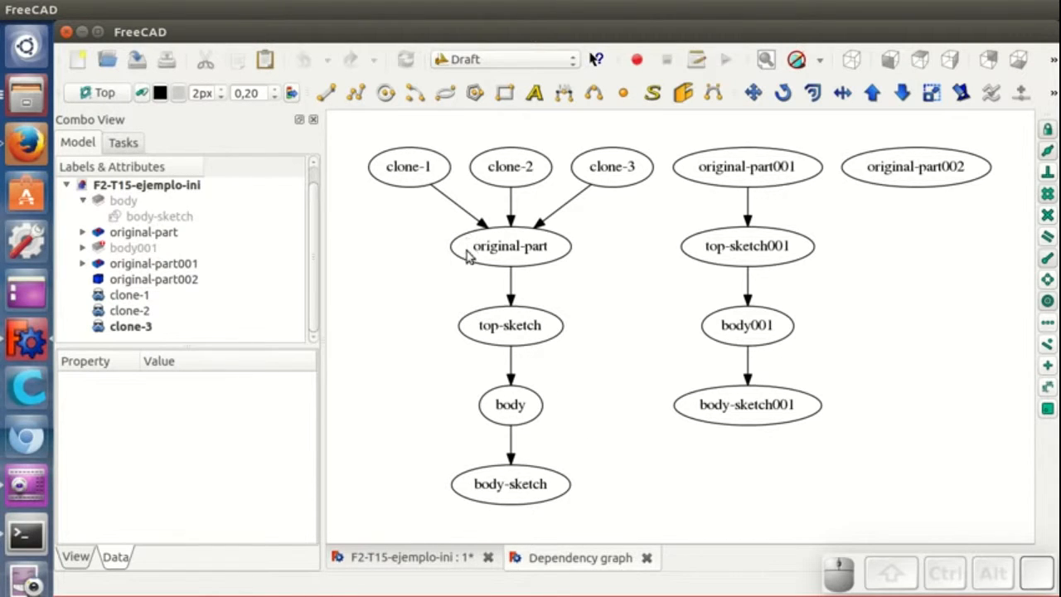
pyautogui.click(647, 556)
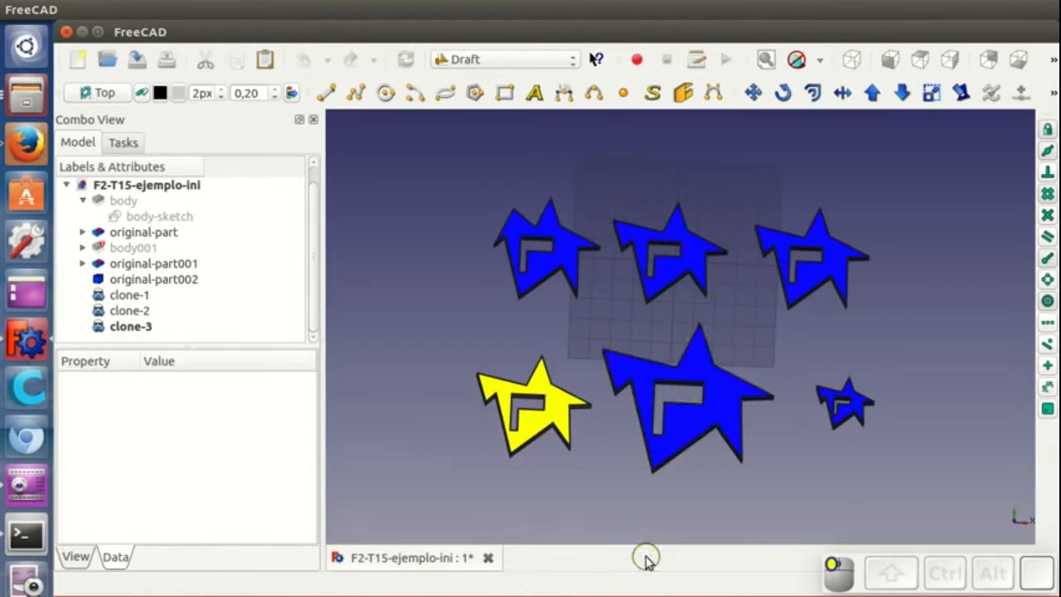
# - Edit the original part's body-sketch, dragging several star vertices to reshape its outline, and close the sketch
pyautogui.click(671, 271)
pyautogui.doubleClick(179, 216)
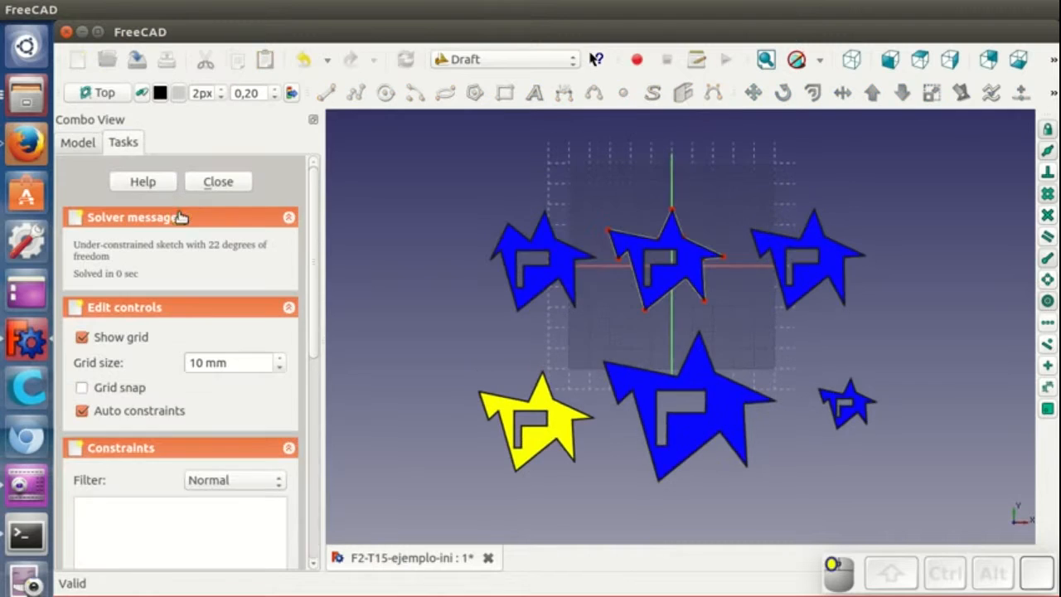
pyautogui.moveTo(715, 297)
pyautogui.mouseDown()
pyautogui.moveTo(713, 282)
pyautogui.moveTo(720, 293)
pyautogui.mouseUp()
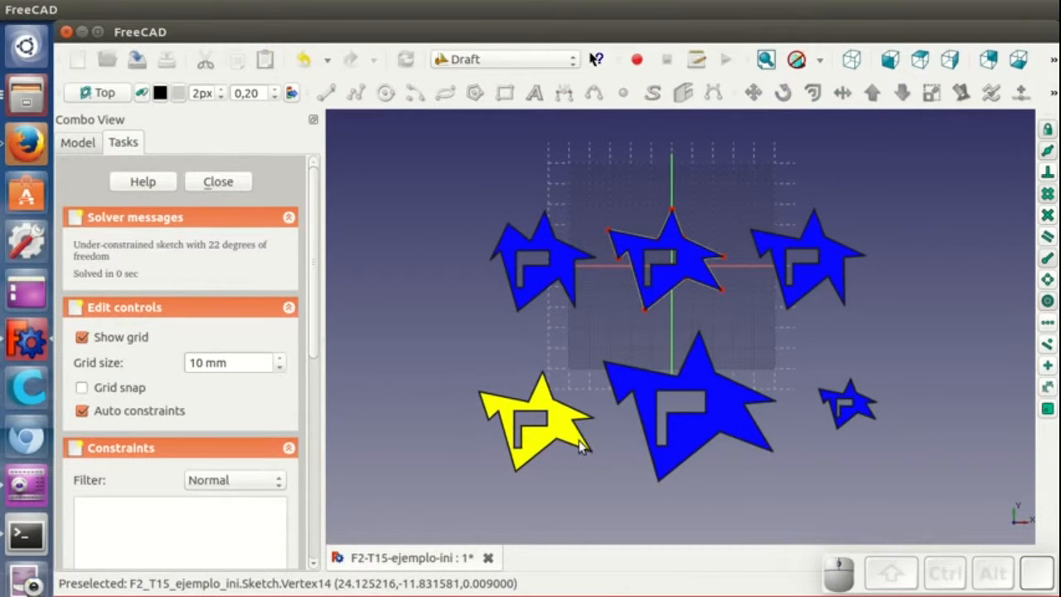
pyautogui.moveTo(643, 315); pyautogui.dragTo(618, 315)
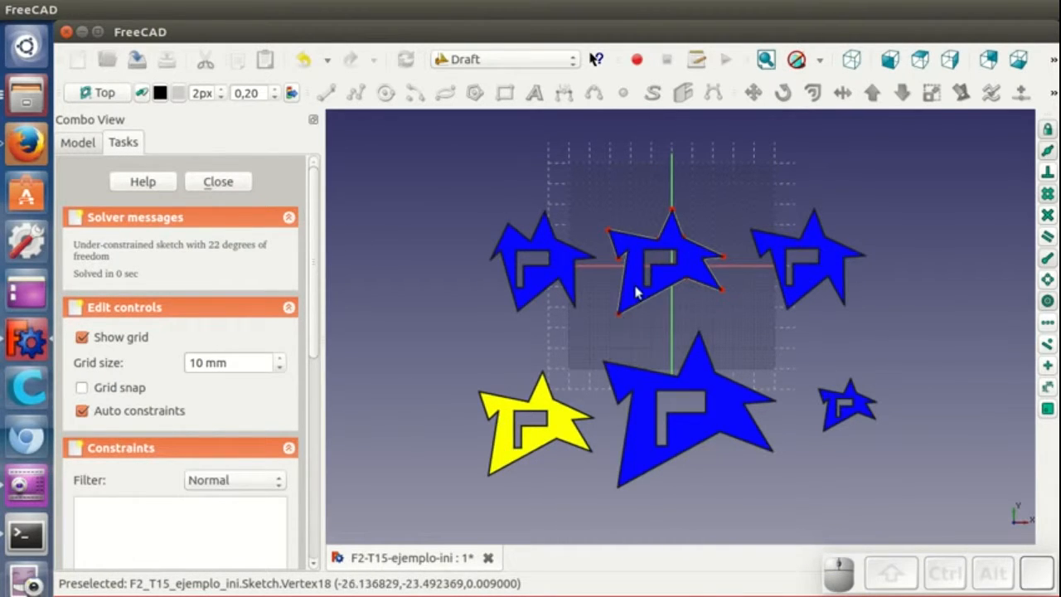
pyautogui.moveTo(672, 215); pyautogui.dragTo(691, 214)
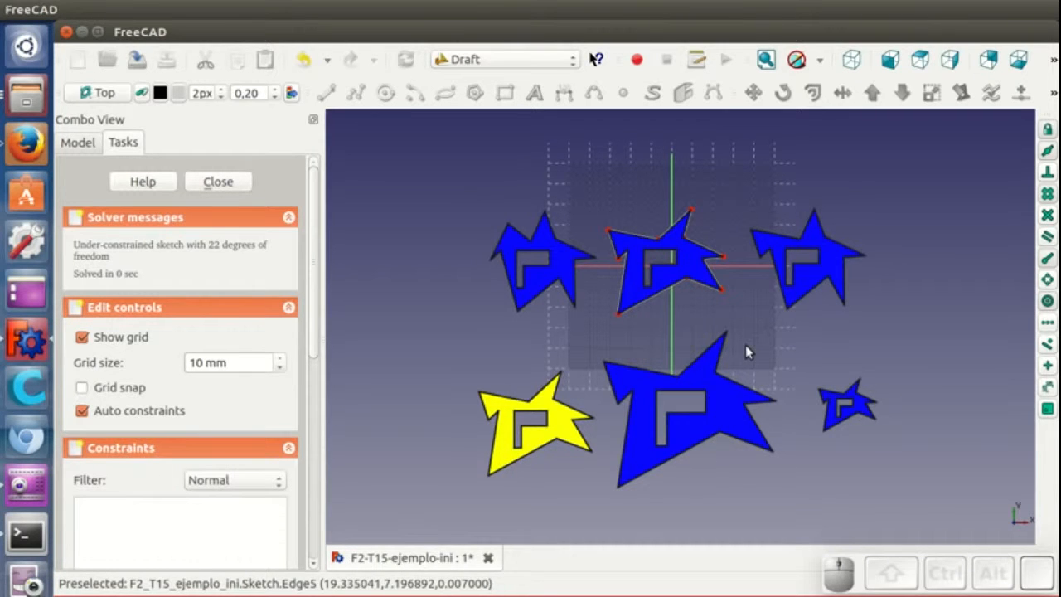
pyautogui.moveTo(713, 513); pyautogui.dragTo(685, 445, button='middle')
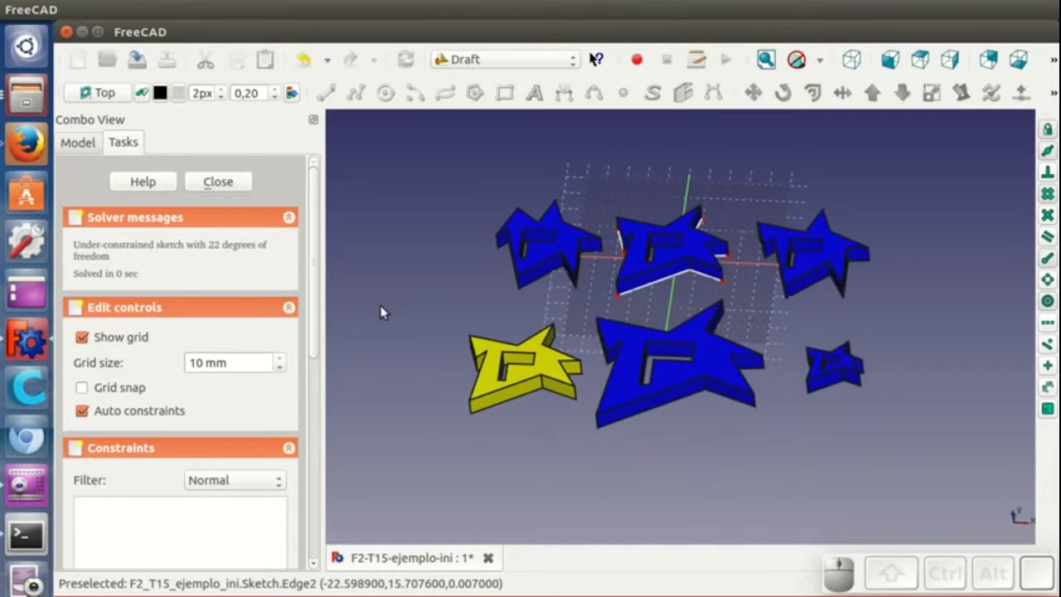
pyautogui.click(217, 181)
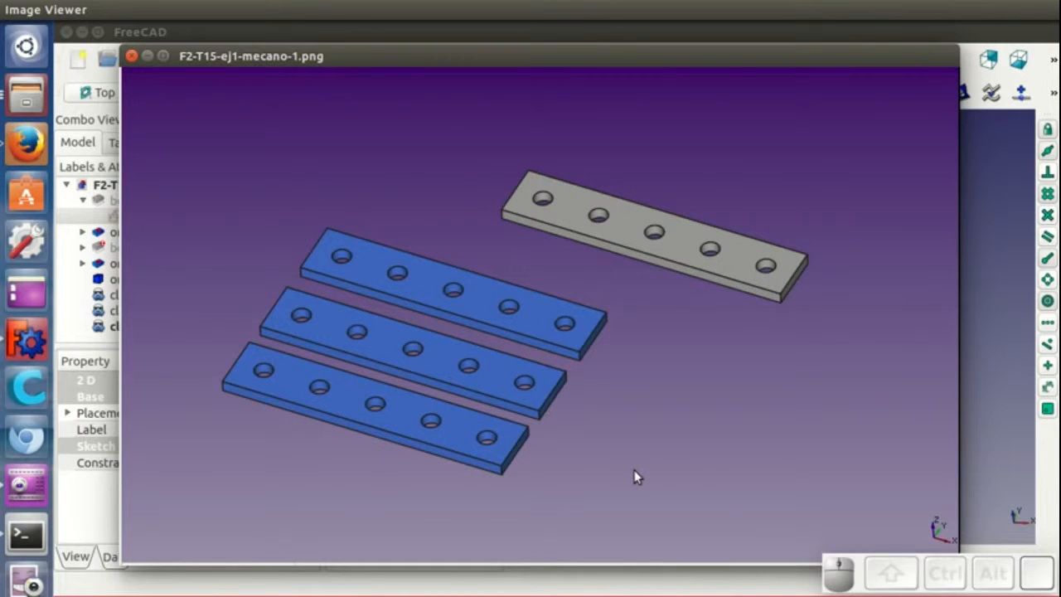
# - Switch to Image Viewer and page through the exercise images for the mecano, recipientes and estrellas exercises
pyautogui.press('Right')
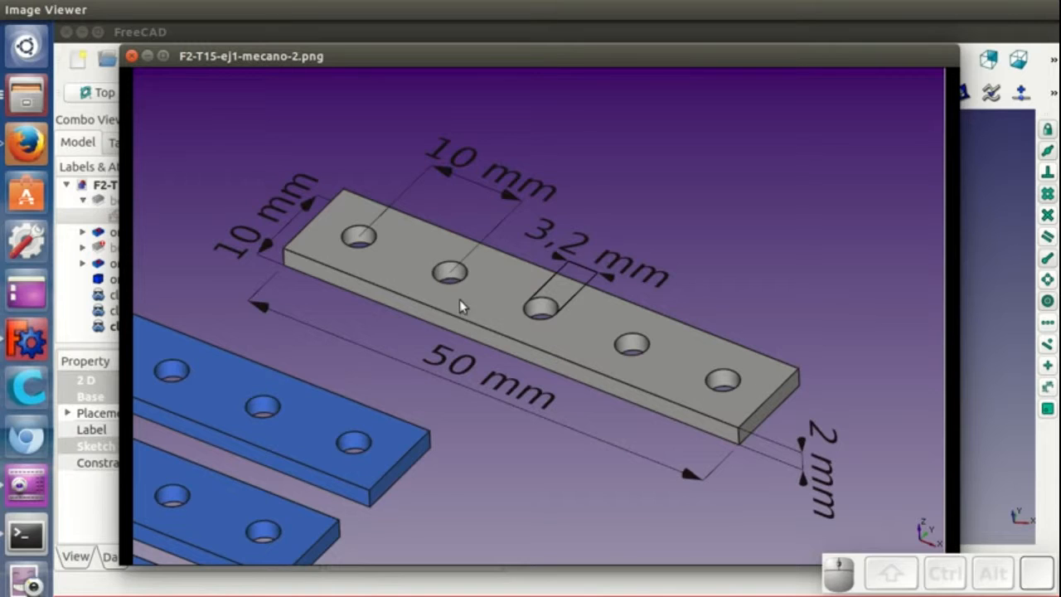
pyautogui.press('Right')
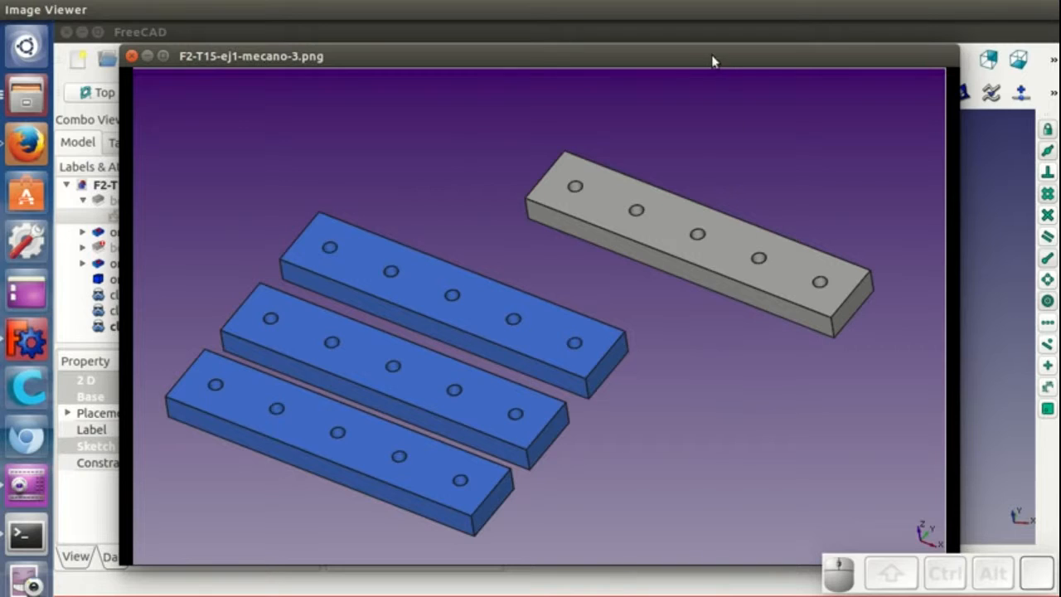
pyautogui.press('Right')
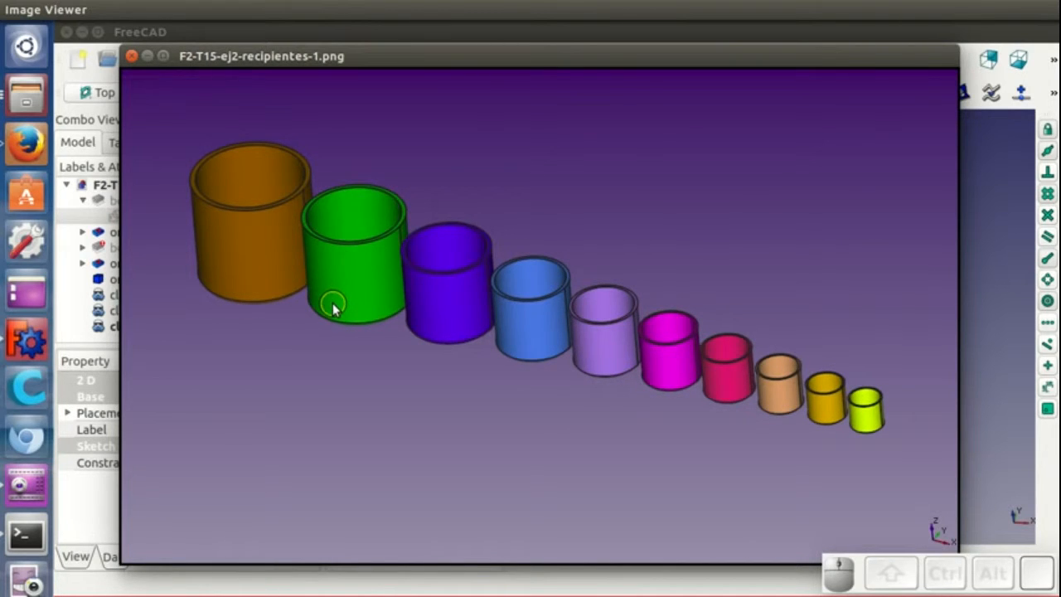
pyautogui.press('Right')
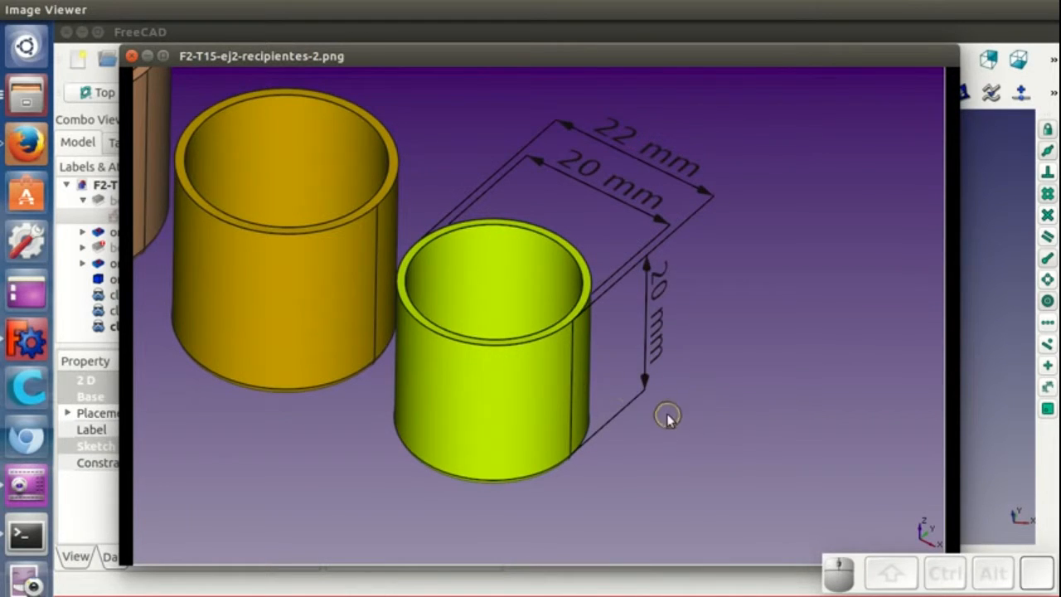
pyautogui.press('Right')
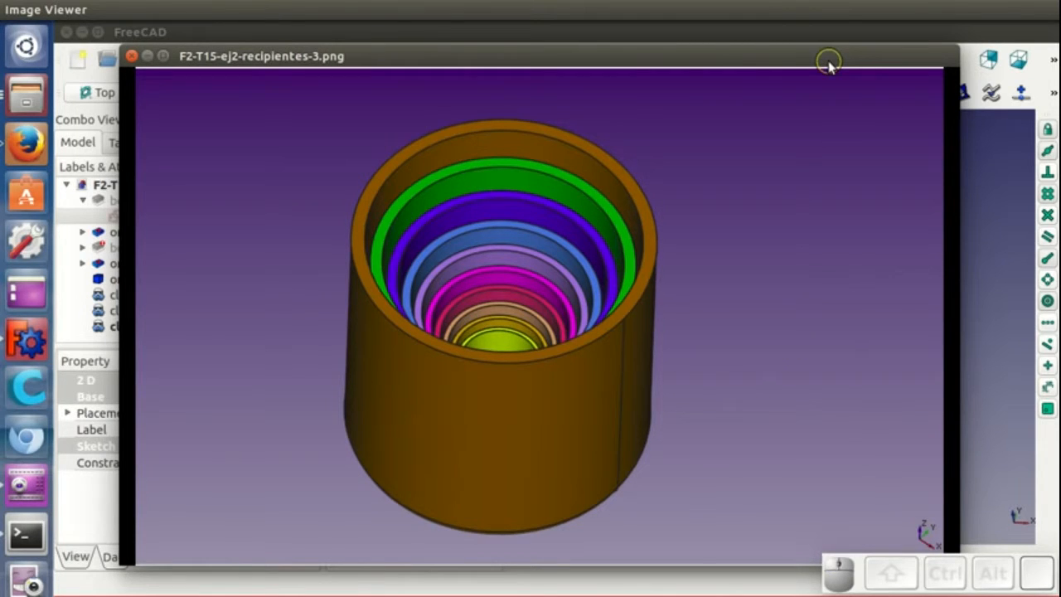
pyautogui.press('Right')
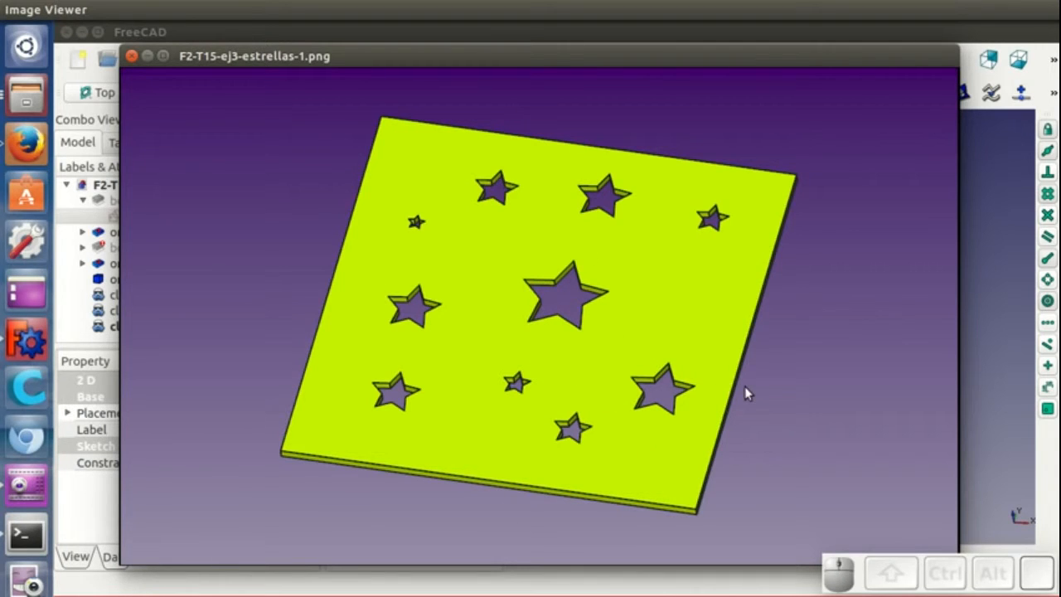
pyautogui.press('Right')
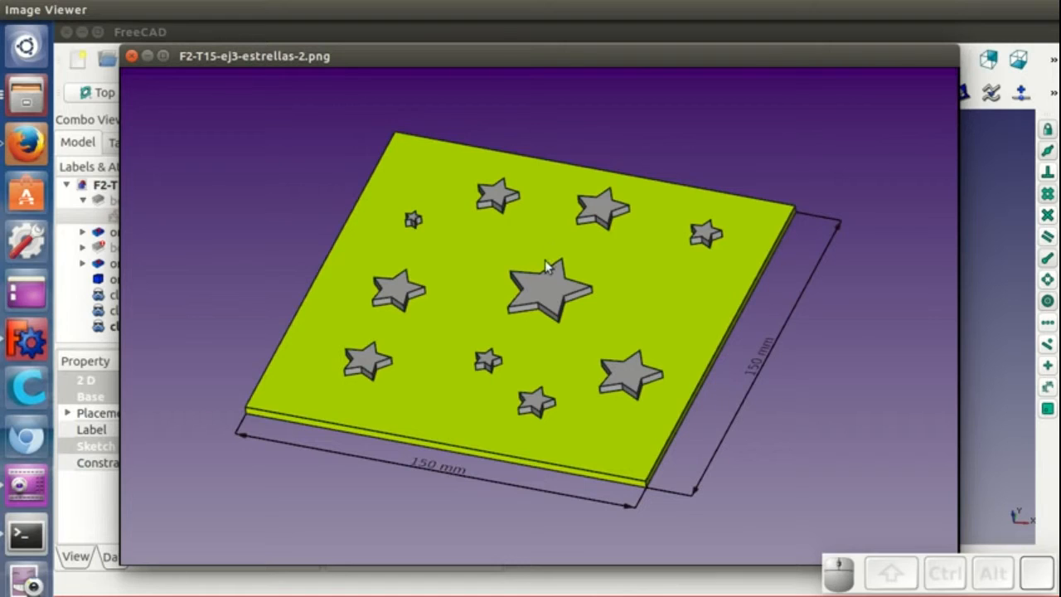